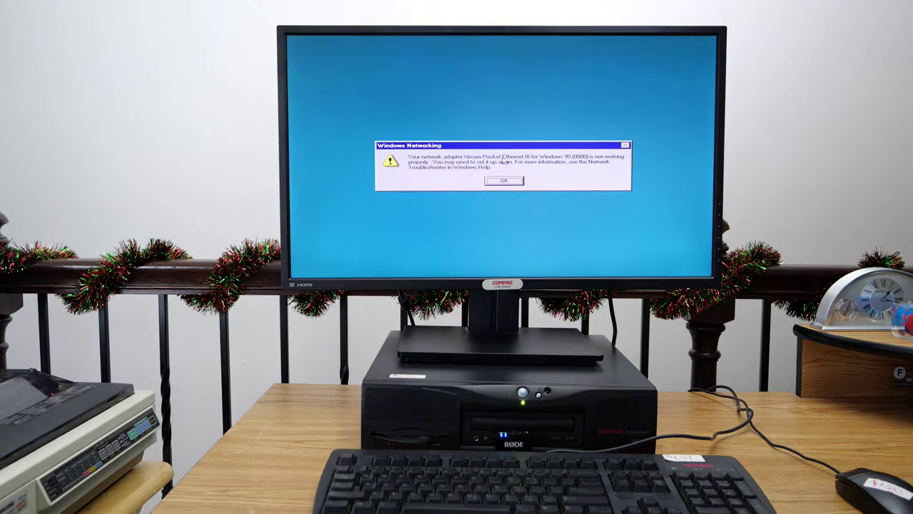
Close the Windows Networking error saying the network adapter is not working properly
{"action": "key", "text": "Return"}
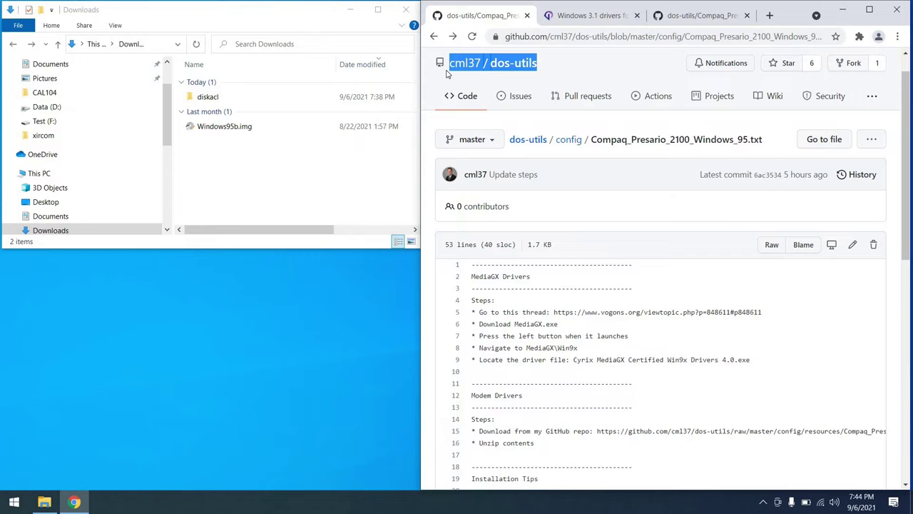
Show the Compaq Presario setup notes as raw text and mark the MediaGX driver steps
{"action": "left_click", "coordinate": [771, 141]}
{"action": "triple_click", "coordinate": [770, 141]}
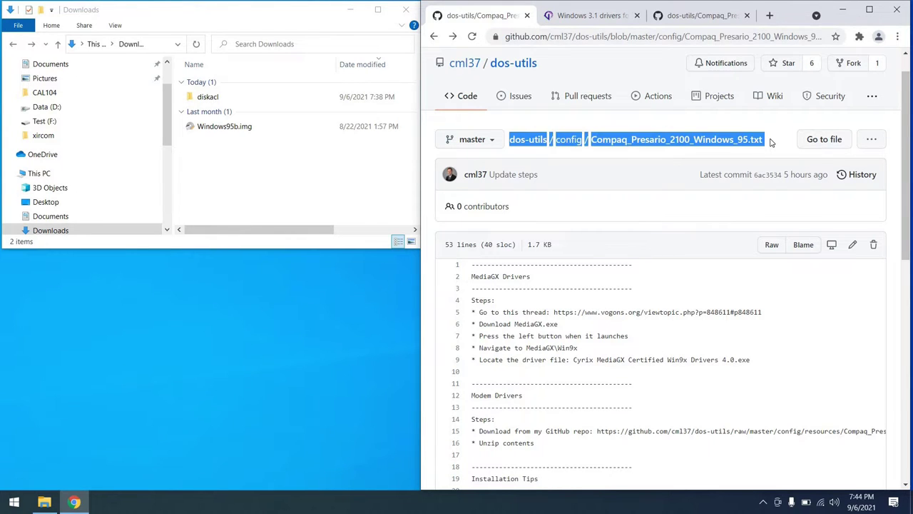
{"action": "left_click", "coordinate": [771, 141]}
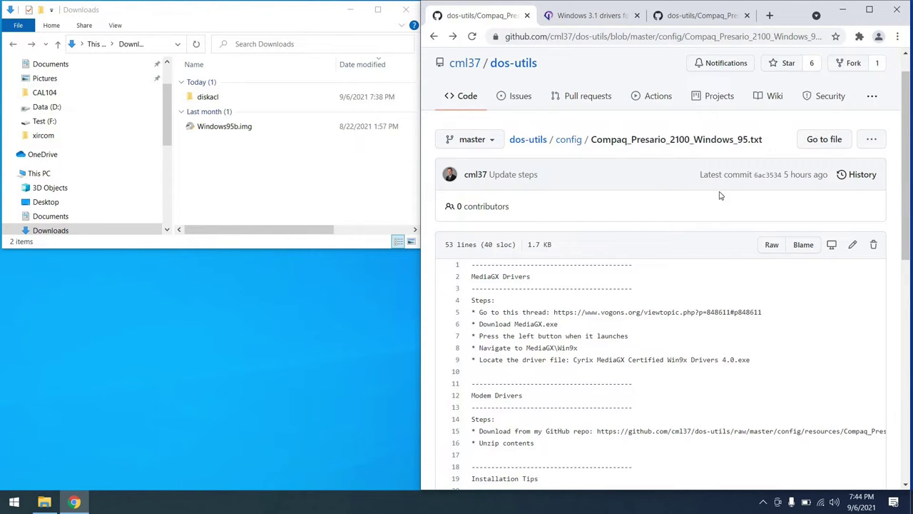
{"action": "left_click", "coordinate": [771, 244]}
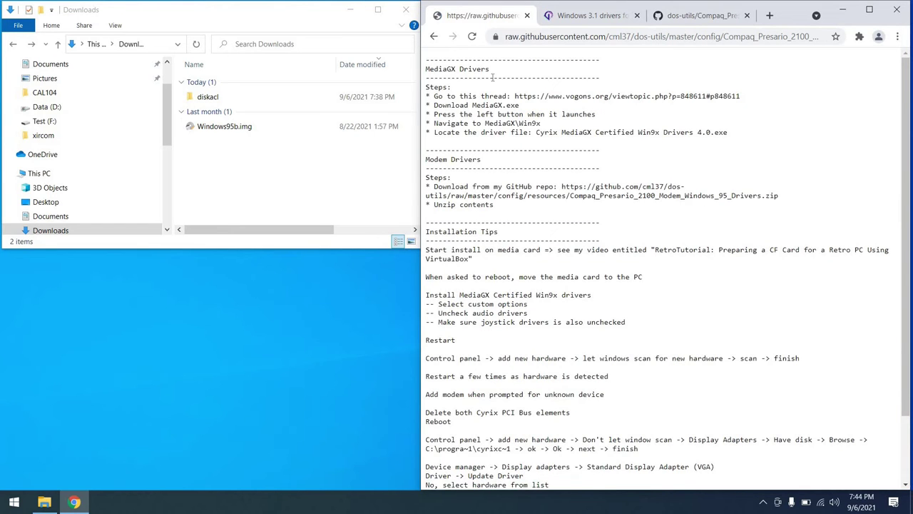
{"action": "triple_click", "coordinate": [488, 69]}
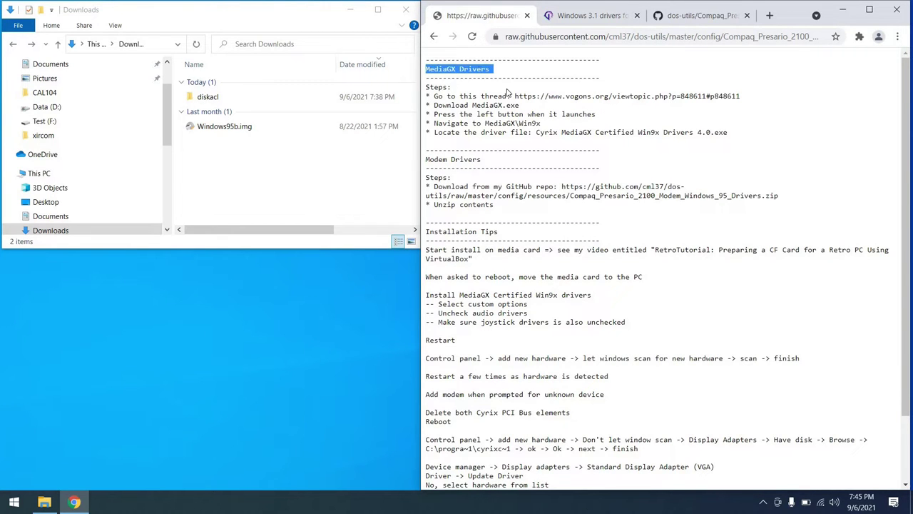
{"action": "triple_click", "coordinate": [510, 95]}
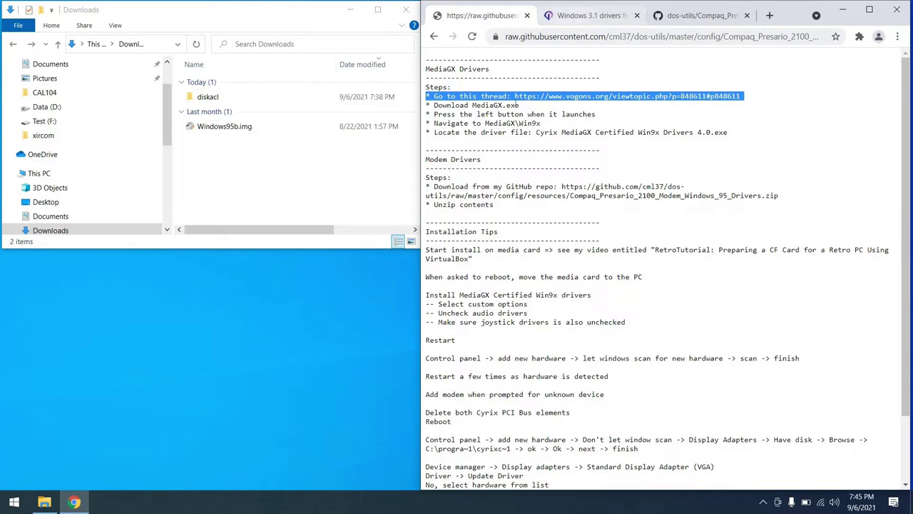
{"action": "triple_click", "coordinate": [518, 105]}
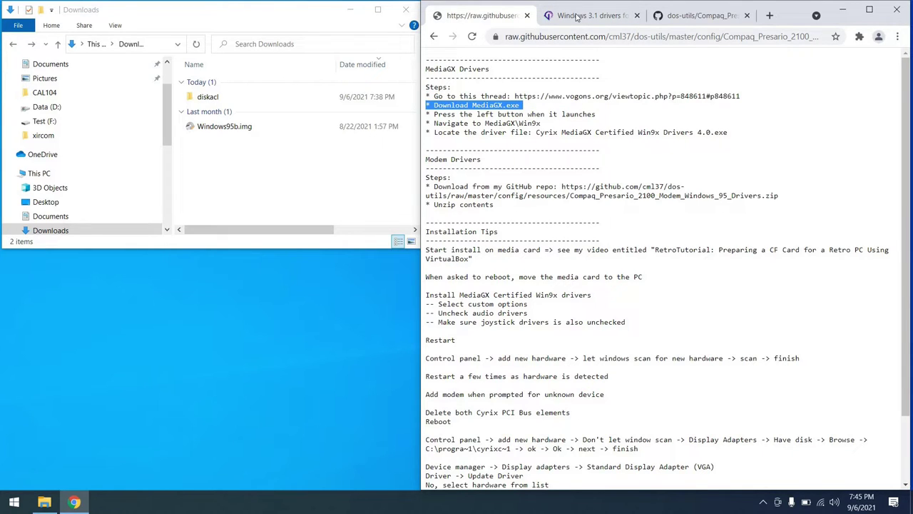
Download the MediaGX.exe attachment from the Vogons thread, then return to the raw notes
{"action": "left_click", "coordinate": [576, 16]}
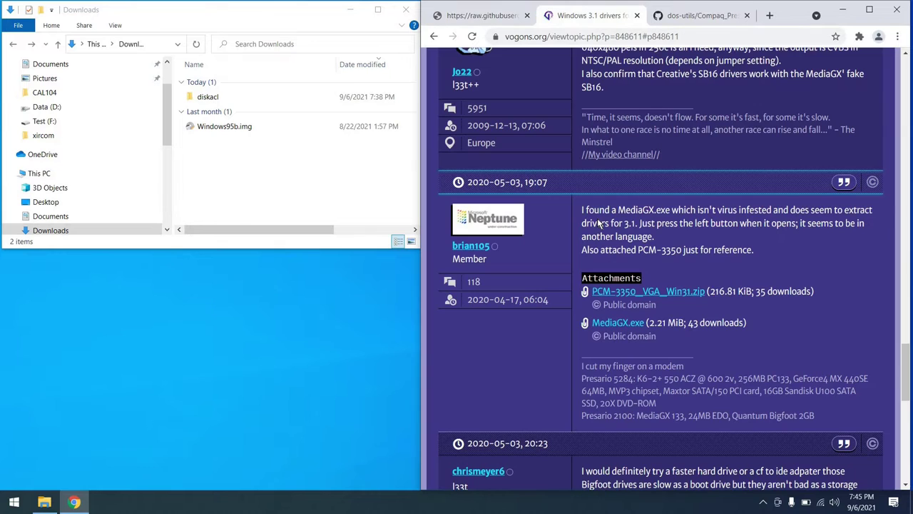
{"action": "left_click", "coordinate": [612, 325]}
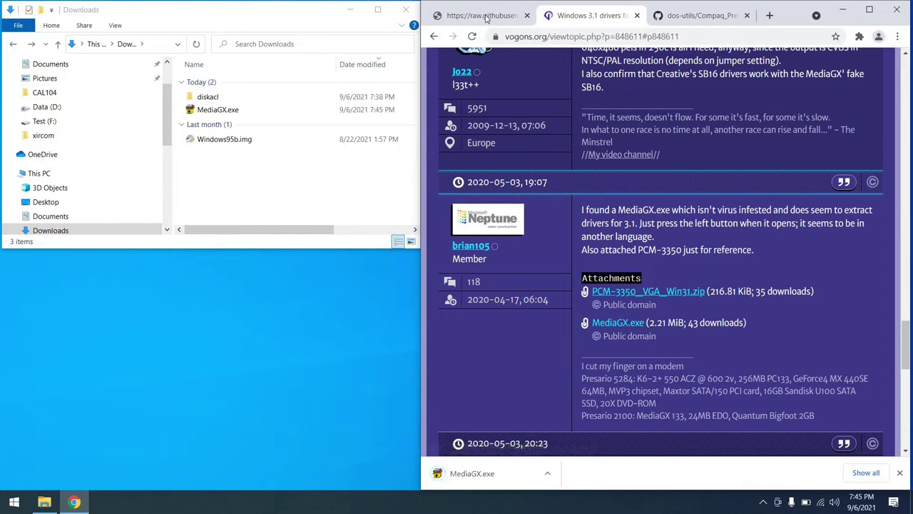
{"action": "key", "text": "ctrl+shift+Tab"}
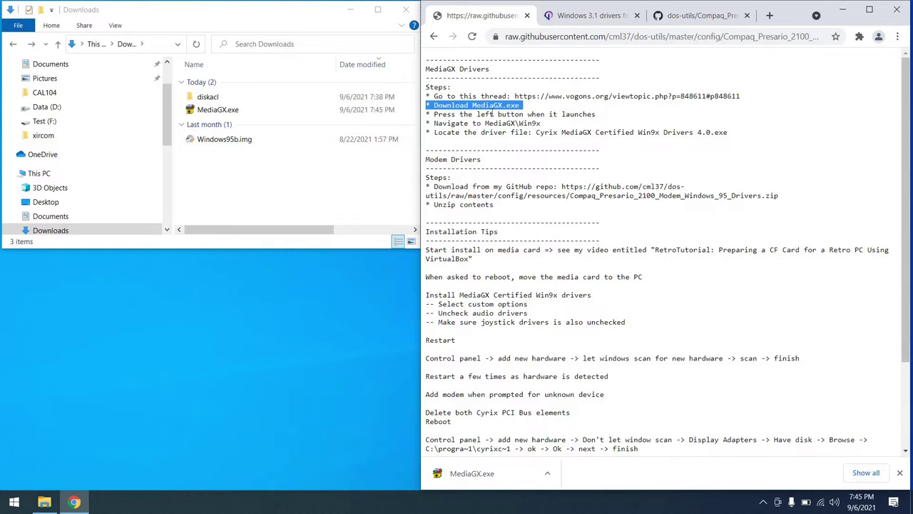
{"action": "triple_click", "coordinate": [491, 114]}
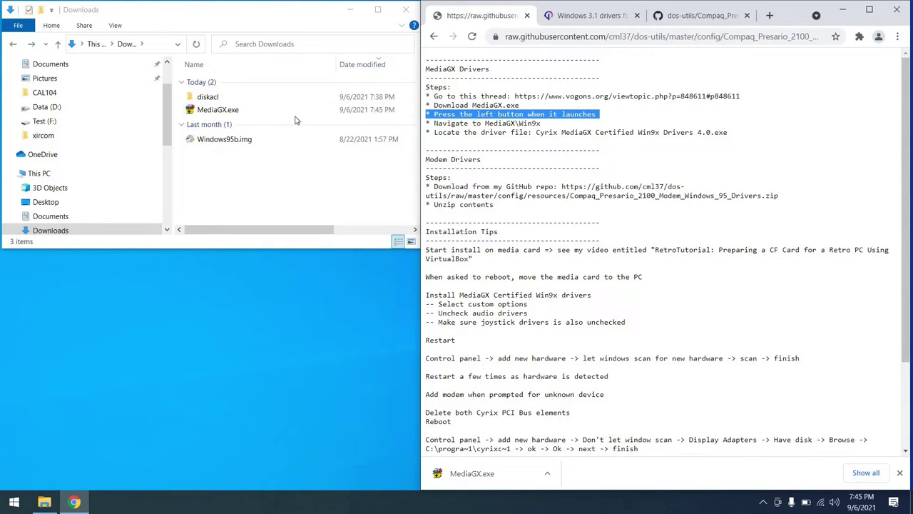
Extract MediaGX.exe and move the Cyrix driver from MediaGX\Win9x onto the desktop
{"action": "double_click", "coordinate": [235, 113]}
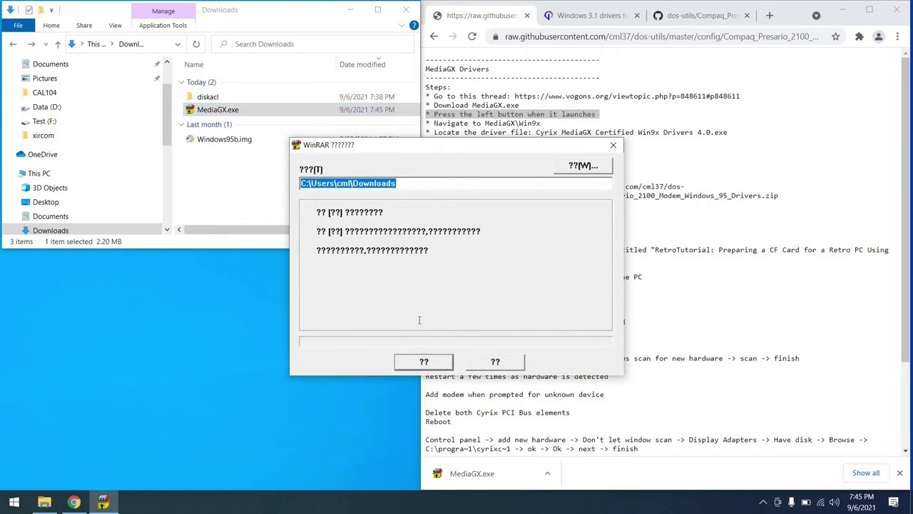
{"action": "left_click", "coordinate": [424, 362]}
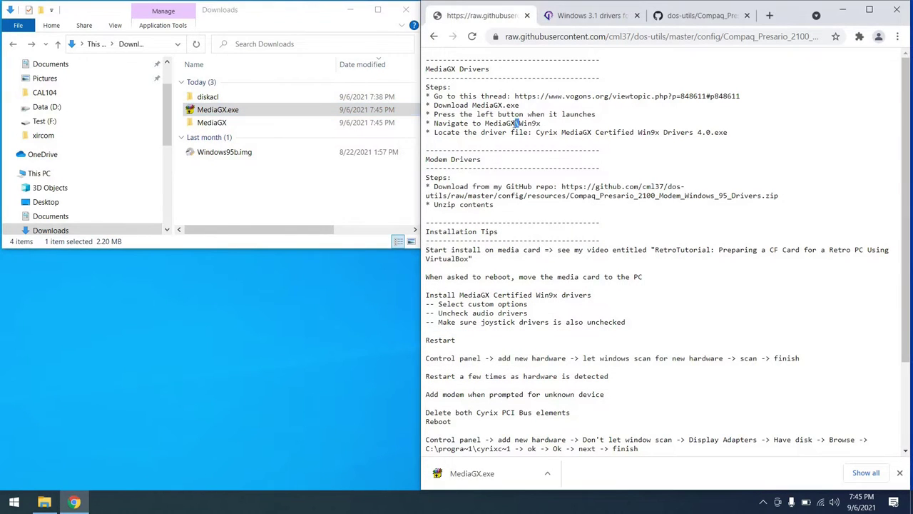
{"action": "triple_click", "coordinate": [515, 123]}
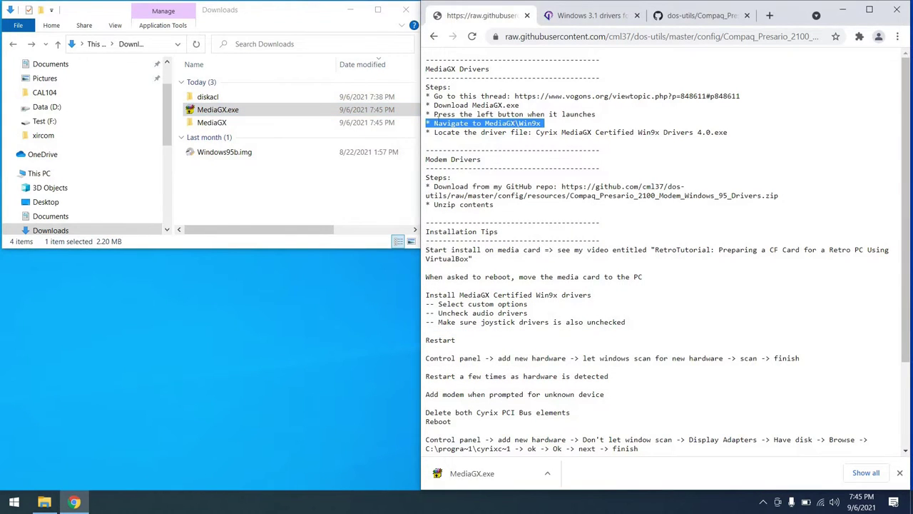
{"action": "double_click", "coordinate": [240, 123]}
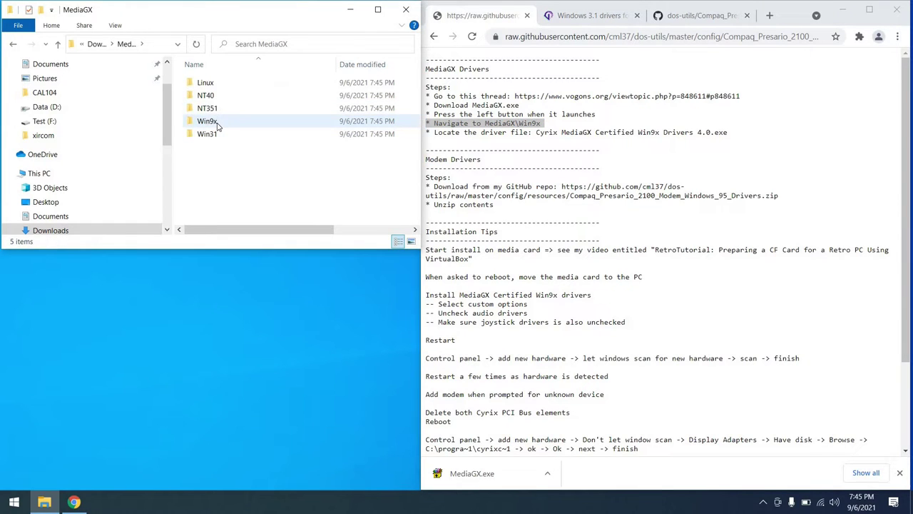
{"action": "left_click", "coordinate": [218, 123]}
{"action": "double_click", "coordinate": [218, 123]}
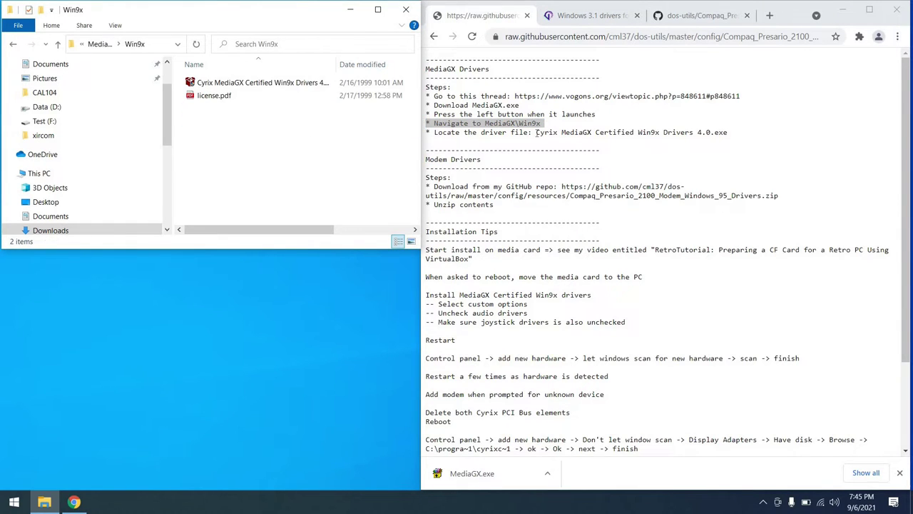
{"action": "triple_click", "coordinate": [537, 132]}
{"action": "left_click", "coordinate": [303, 84]}
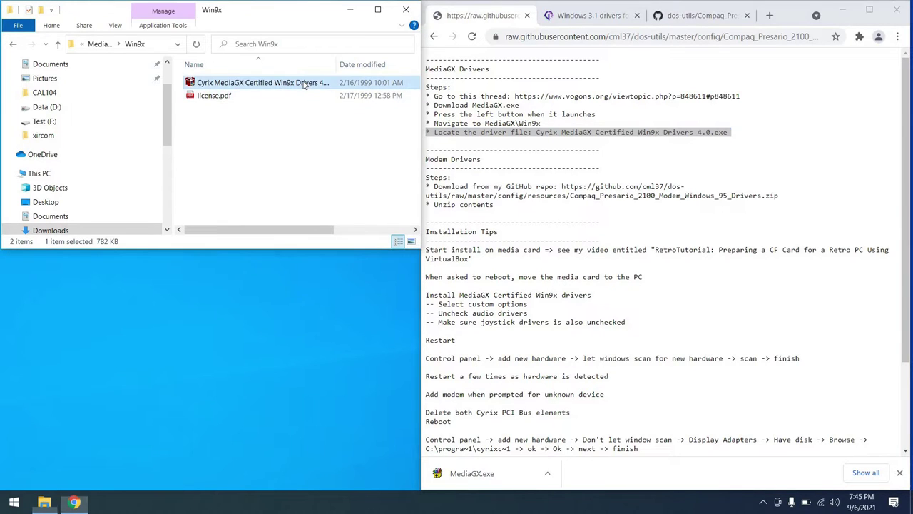
{"action": "left_click_drag", "start_coordinate": [304, 84], "coordinate": [235, 329]}
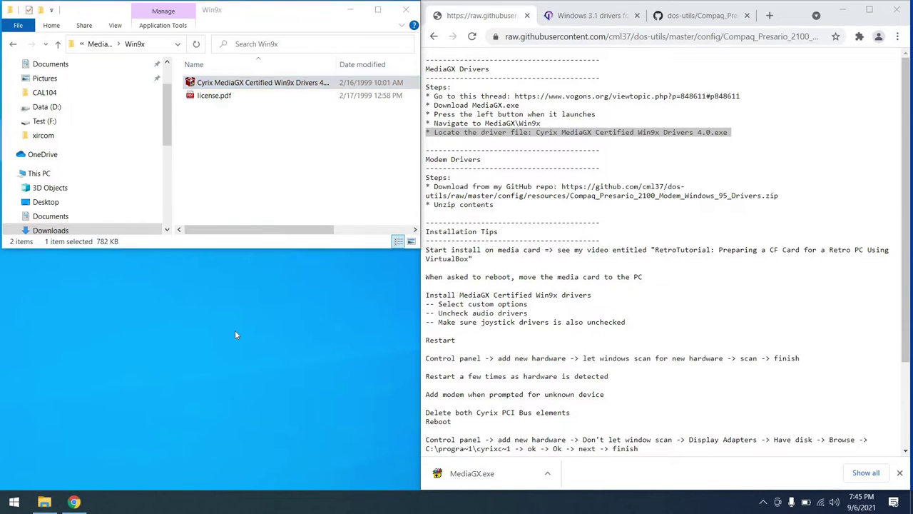
Delete MediaGX.exe and its extracted folder, then move the Cyrix driver into Downloads
{"action": "left_click", "coordinate": [14, 44]}
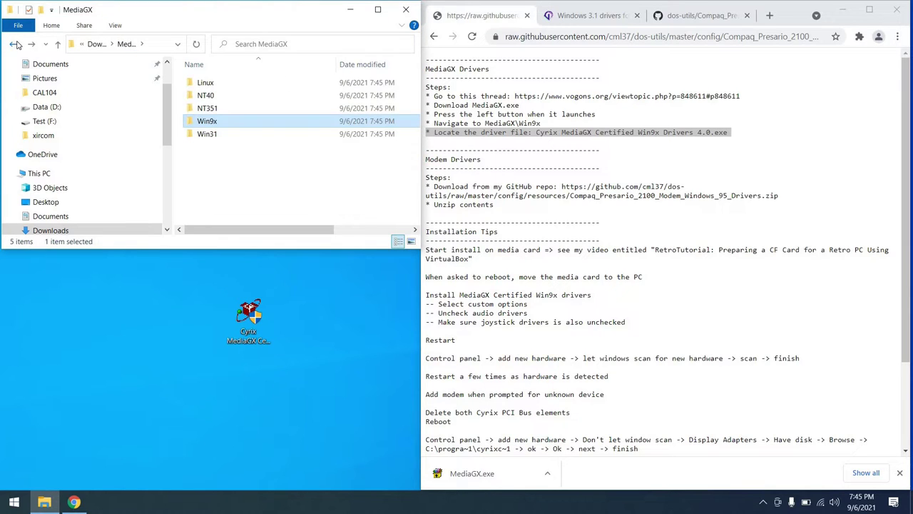
{"action": "left_click", "coordinate": [14, 44]}
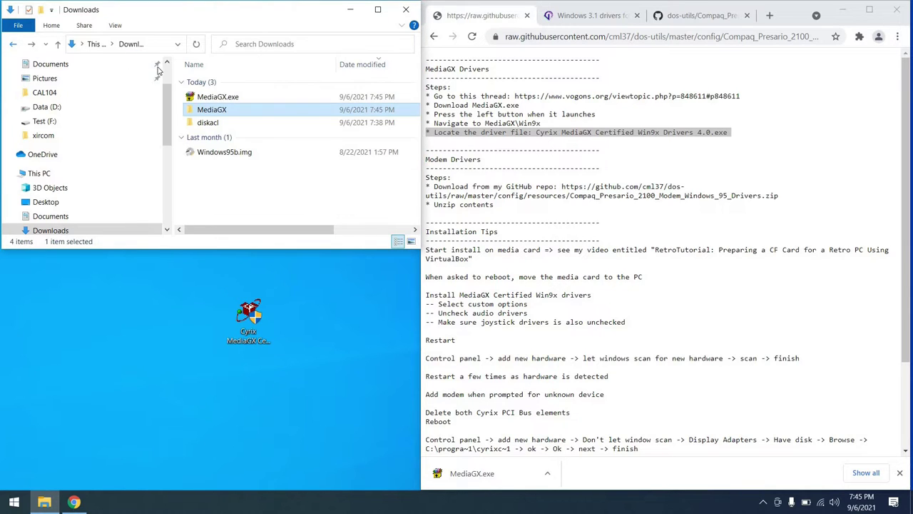
{"action": "left_click", "coordinate": [203, 96], "text": "ctrl"}
{"action": "key", "text": "Delete"}
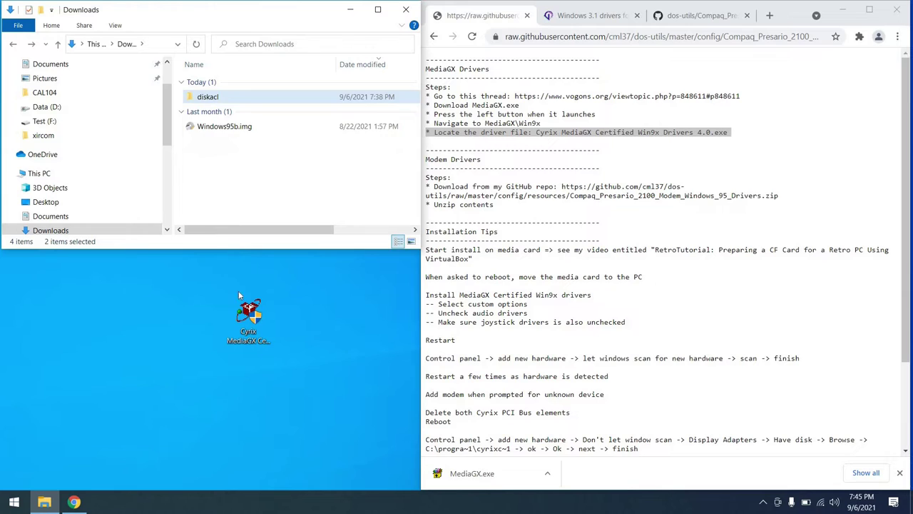
{"action": "left_click_drag", "start_coordinate": [248, 317], "coordinate": [245, 179]}
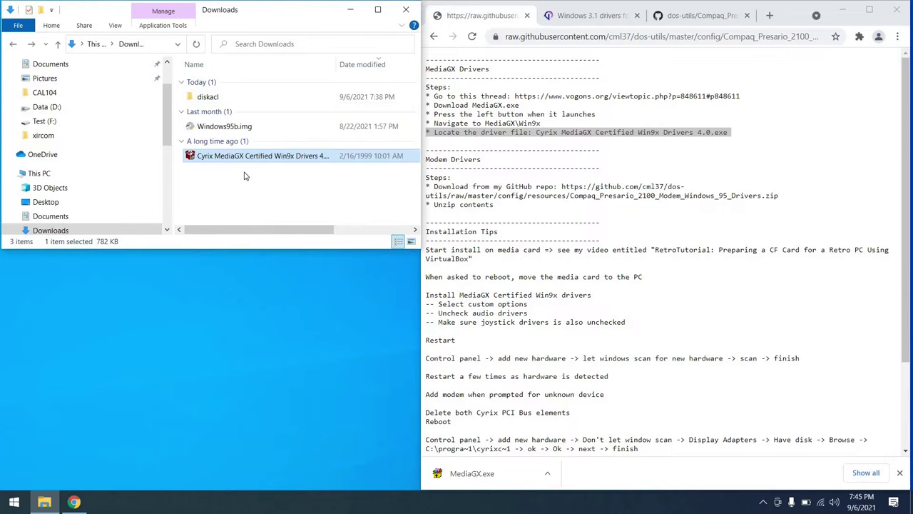
{"action": "left_click", "coordinate": [521, 186]}
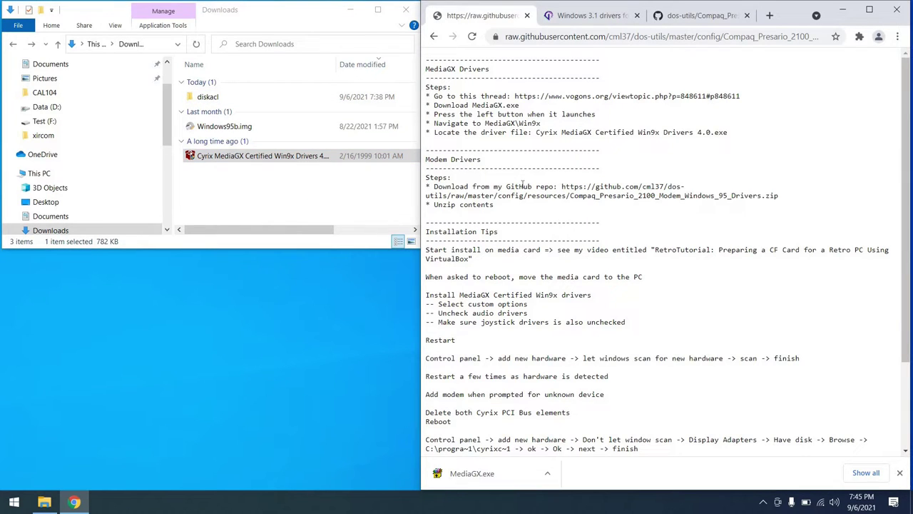
Download the Compaq Presario modem drivers zip from its GitHub page
{"action": "triple_click", "coordinate": [523, 186]}
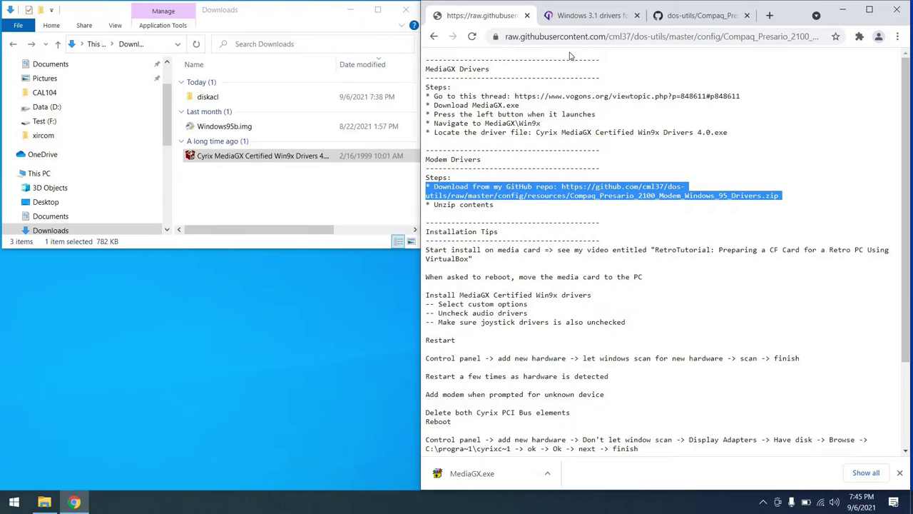
{"action": "left_click", "coordinate": [689, 15]}
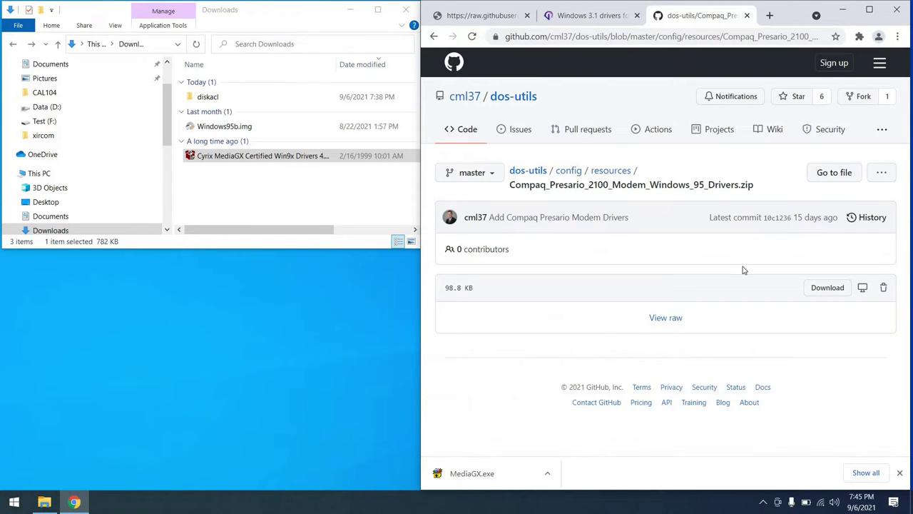
{"action": "left_click", "coordinate": [827, 288]}
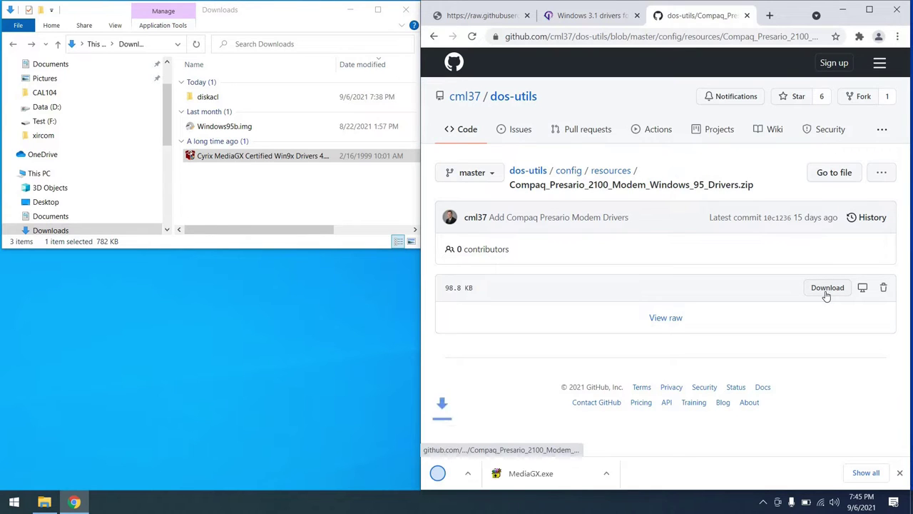
{"action": "left_click", "coordinate": [498, 18]}
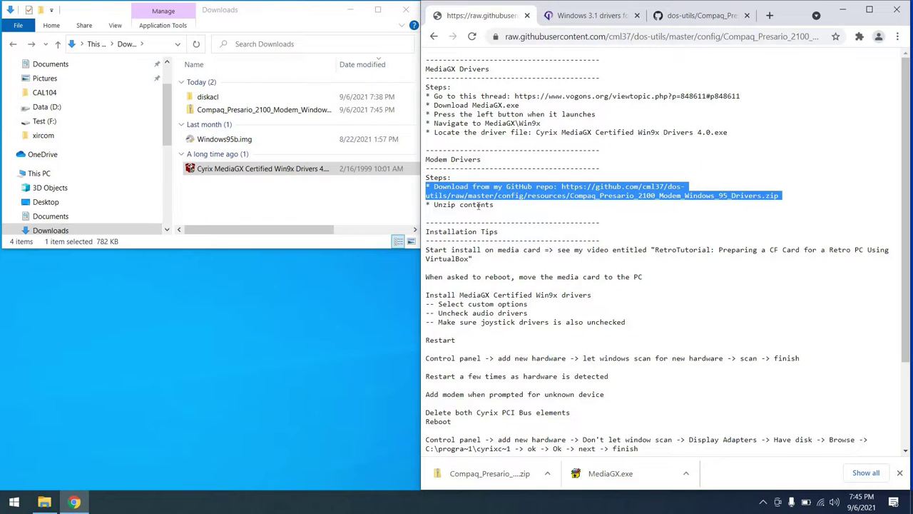
Extract the modem drivers zip into its own folder in Downloads and delete the zip
{"action": "triple_click", "coordinate": [478, 205]}
{"action": "left_click", "coordinate": [290, 148]}
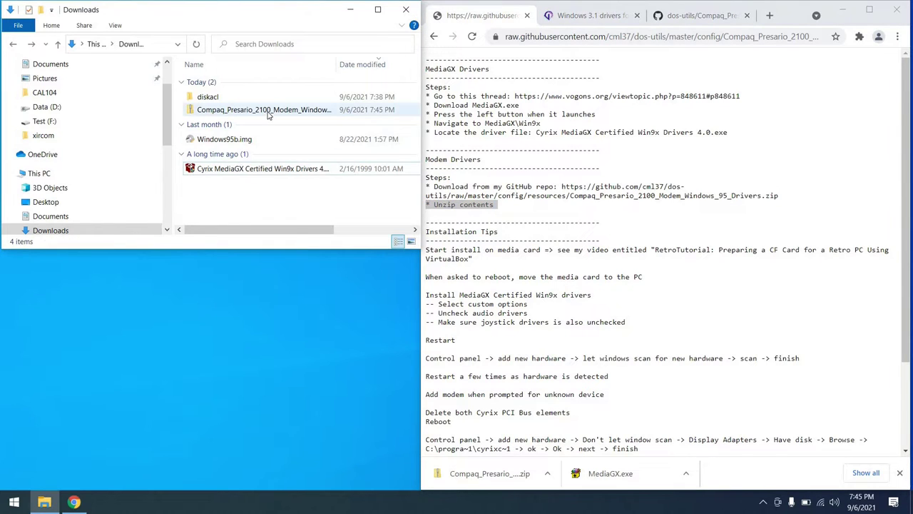
{"action": "left_click", "coordinate": [269, 113]}
{"action": "right_click", "coordinate": [268, 108]}
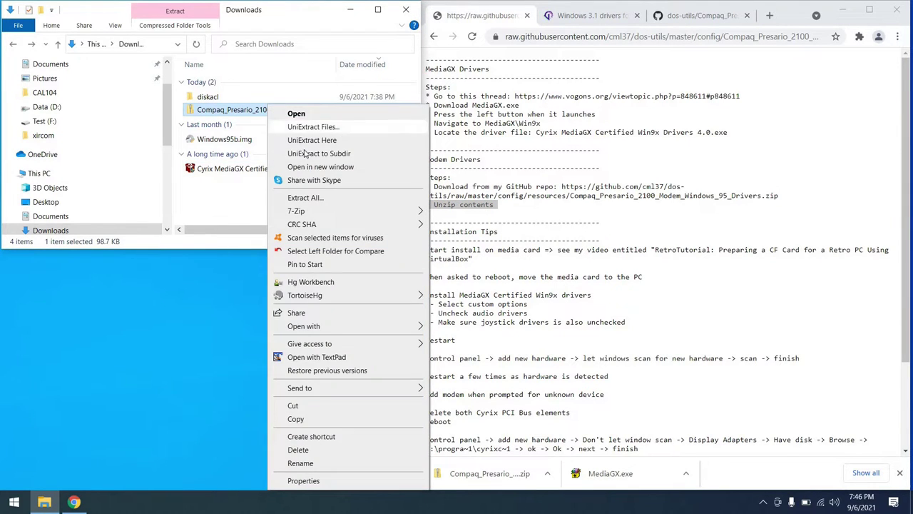
{"action": "left_click", "coordinate": [307, 153]}
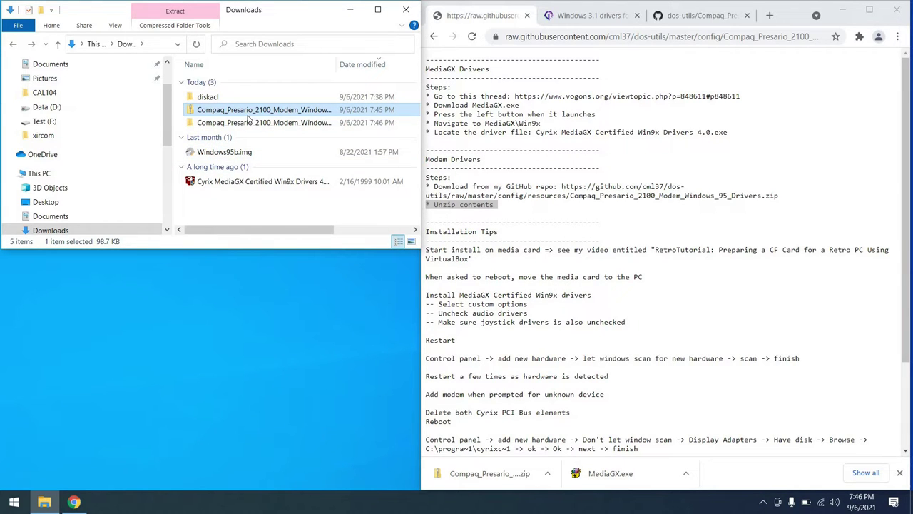
{"action": "left_click", "coordinate": [250, 119]}
{"action": "left_click", "coordinate": [251, 115]}
{"action": "key", "text": "Delete"}
Highlight the Installation Tips heading and the 'Start install on media card' tip
{"action": "left_click", "coordinate": [505, 235]}
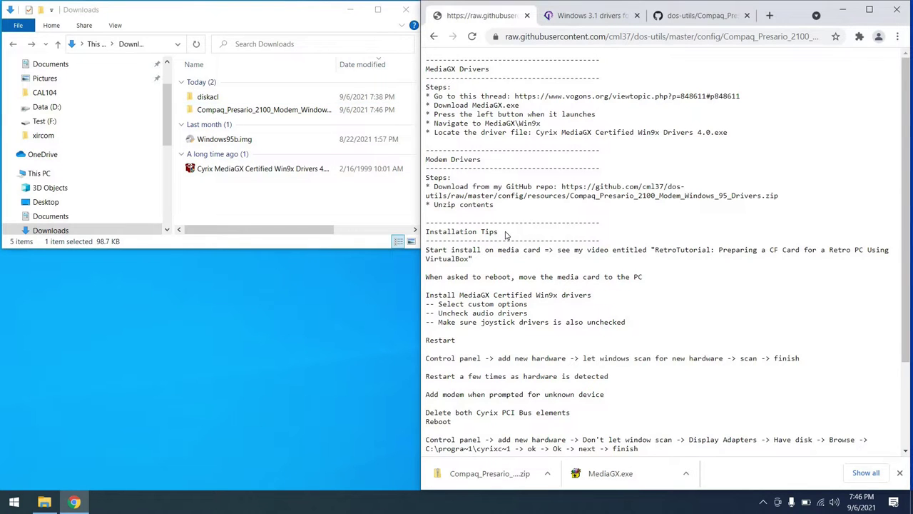
{"action": "scroll", "coordinate": [505, 235], "scroll_direction": "down", "scroll_amount": 1}
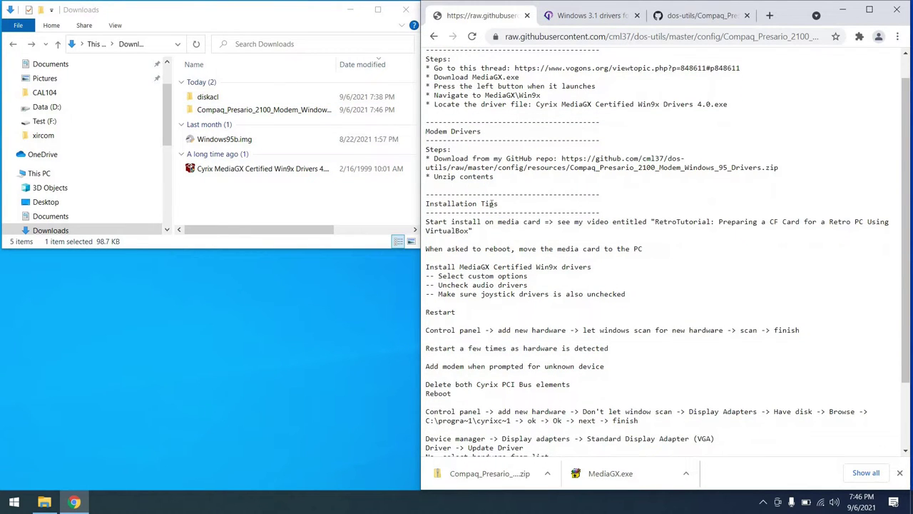
{"action": "triple_click", "coordinate": [491, 204]}
{"action": "left_click_drag", "start_coordinate": [495, 236], "coordinate": [424, 224]}
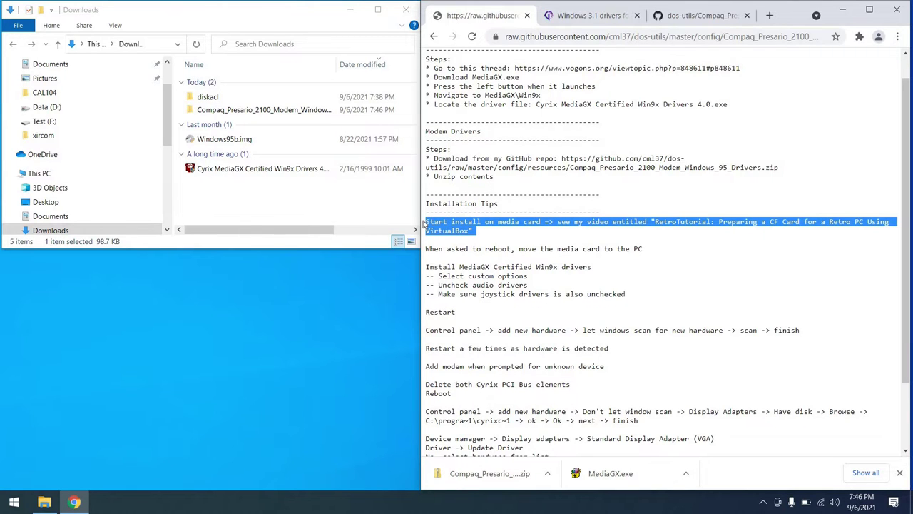
{"action": "scroll", "coordinate": [424, 224], "scroll_direction": "down", "scroll_amount": 1}
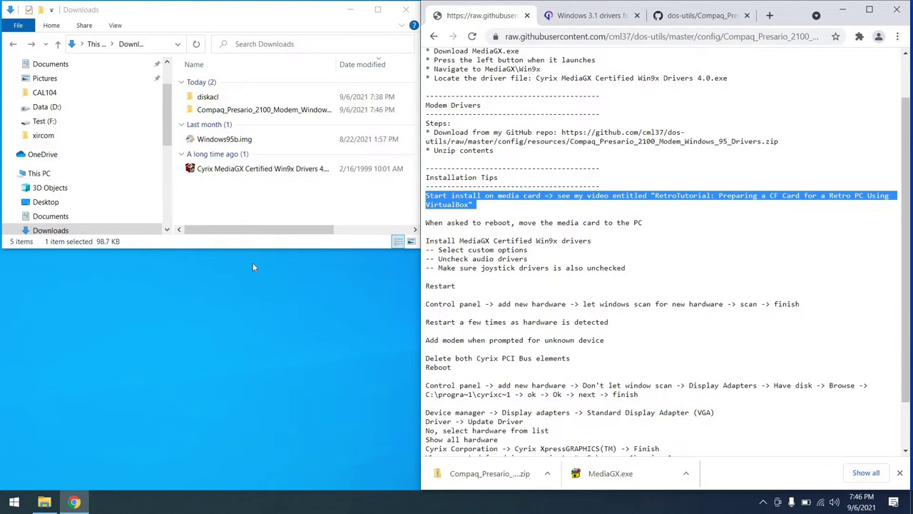
Launch VirtualBox as administrator and start the DOS virtual machine
{"action": "left_click", "coordinate": [14, 502]}
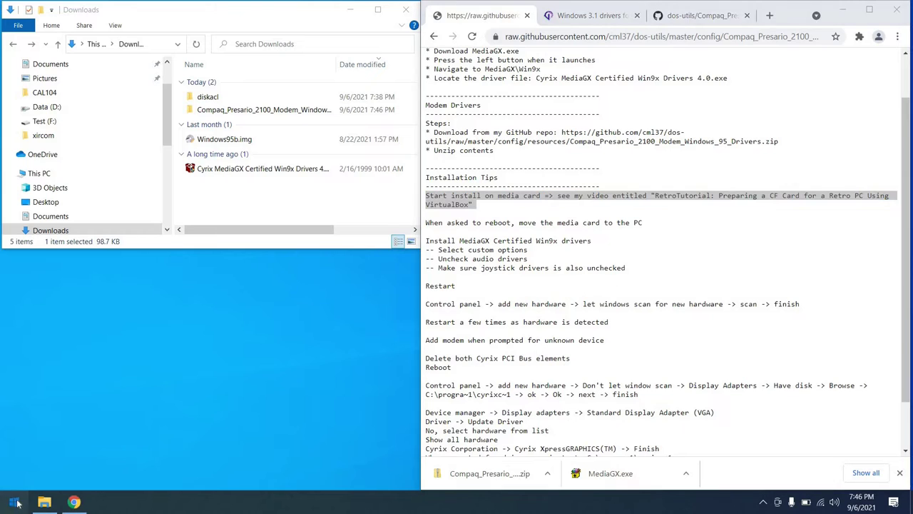
{"action": "type", "text": "oracle"}
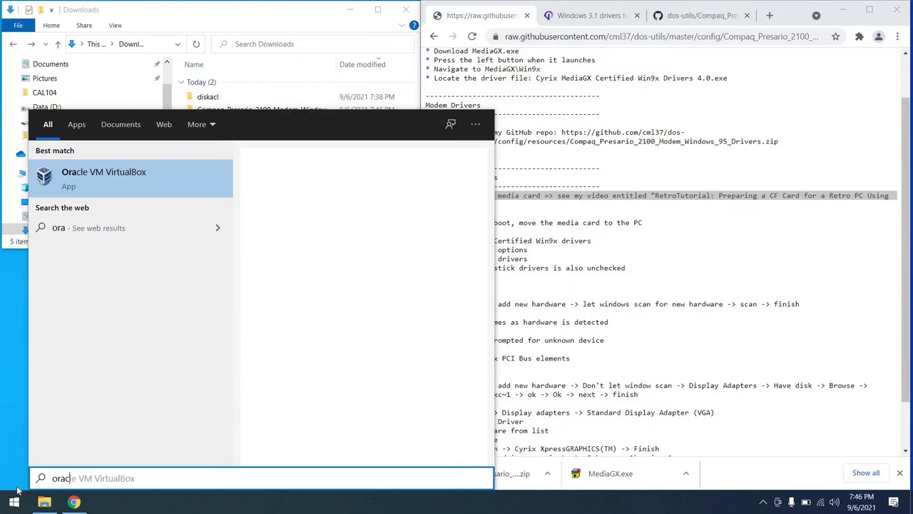
{"action": "right_click", "coordinate": [175, 170]}
{"action": "left_click", "coordinate": [214, 181]}
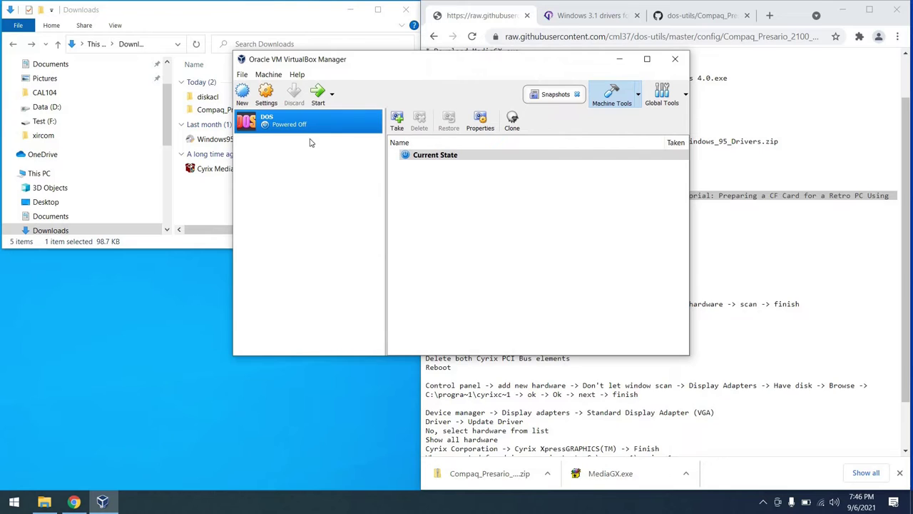
{"action": "left_click", "coordinate": [317, 96]}
Insert Windows95b.img into the floppy drive, arrange the windows and reset the VM
{"action": "left_click", "coordinate": [420, 144]}
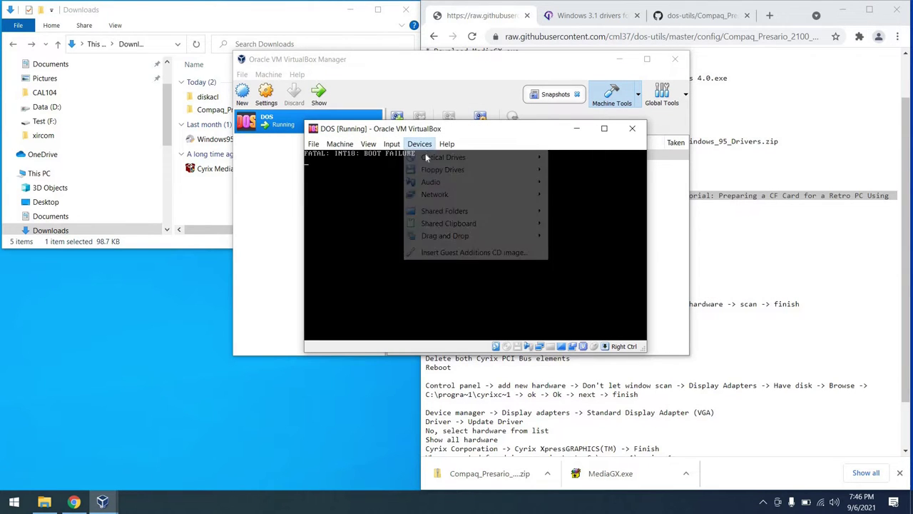
{"action": "mouse_move", "coordinate": [468, 170]}
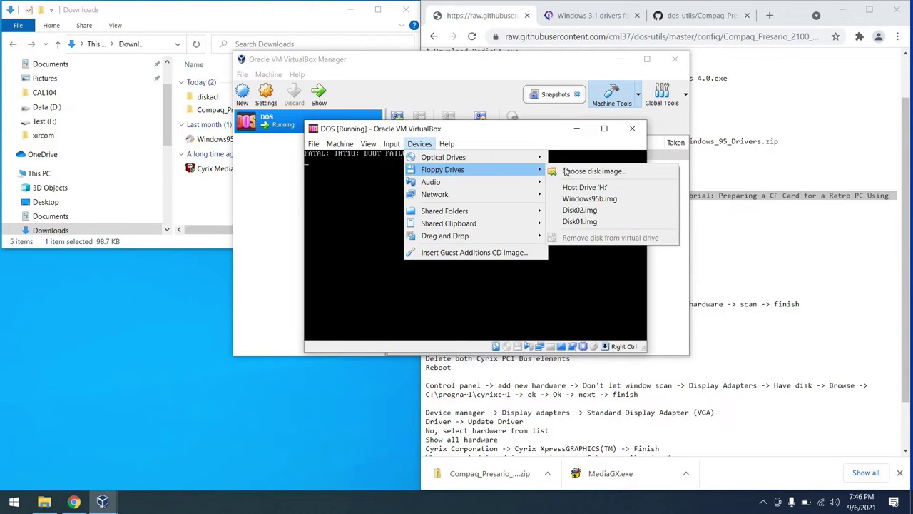
{"action": "left_click", "coordinate": [566, 171]}
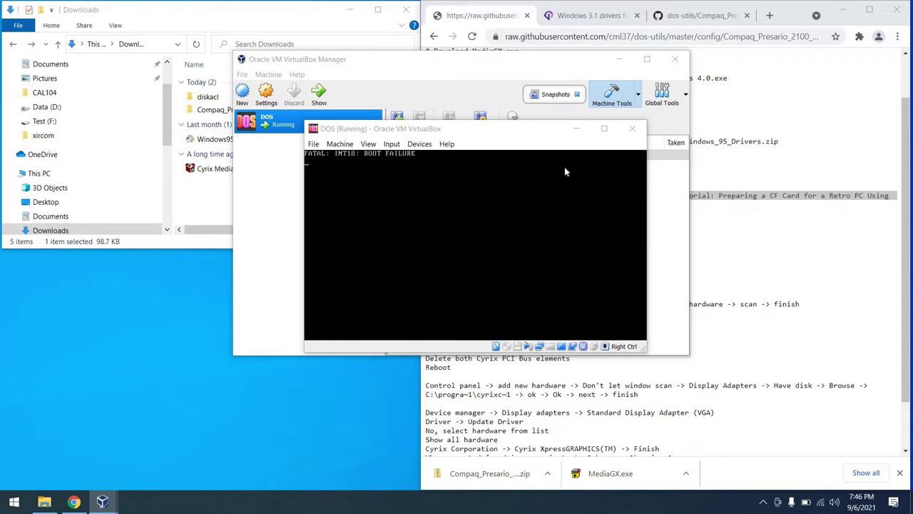
{"action": "left_click", "coordinate": [477, 288]}
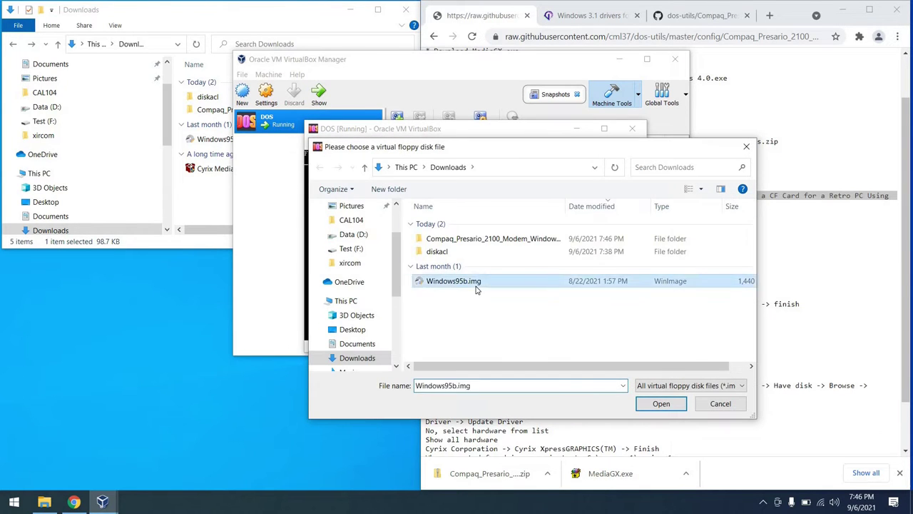
{"action": "double_click", "coordinate": [477, 288]}
{"action": "left_click_drag", "start_coordinate": [361, 70], "coordinate": [138, 203]}
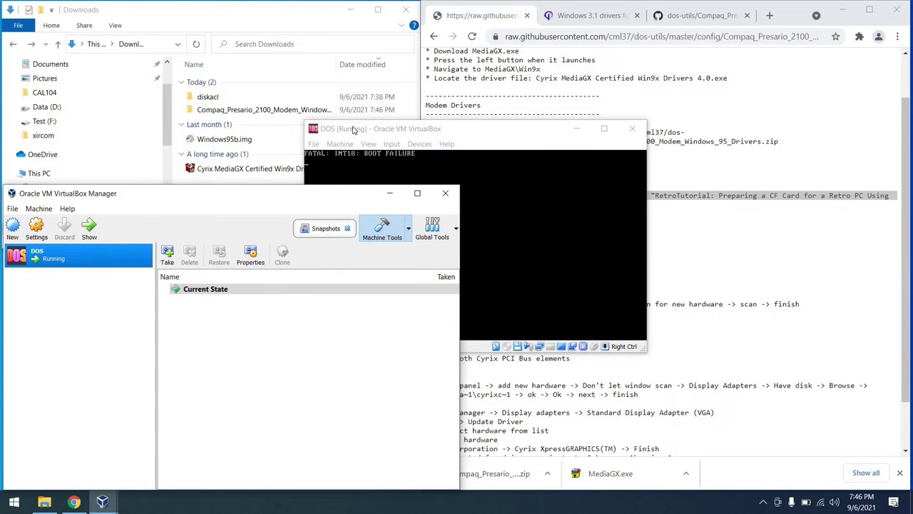
{"action": "left_click_drag", "start_coordinate": [307, 127], "coordinate": [131, 144]}
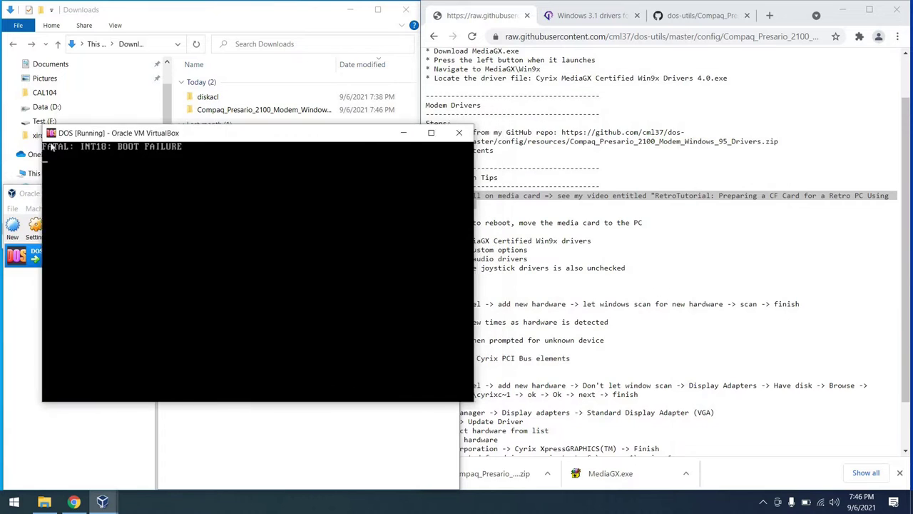
{"action": "left_click_drag", "start_coordinate": [86, 136], "coordinate": [47, 155]}
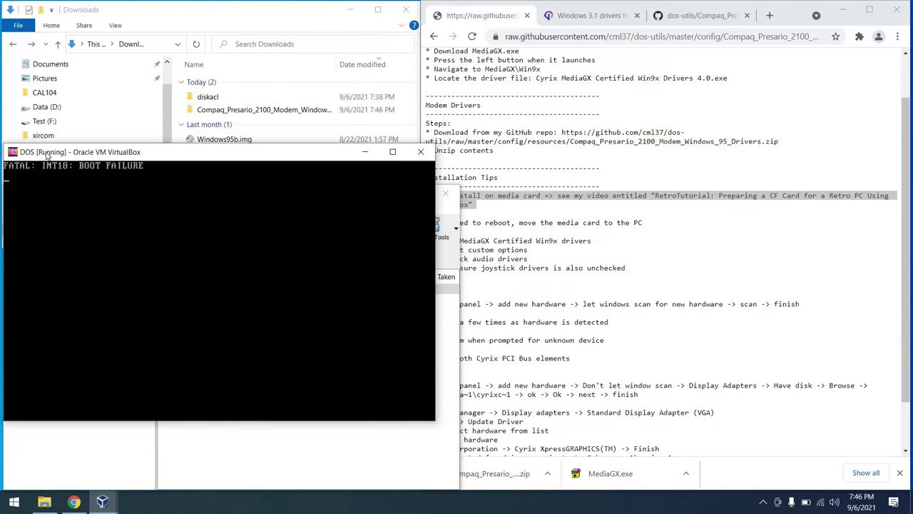
{"action": "key", "text": "ctrl+r"}
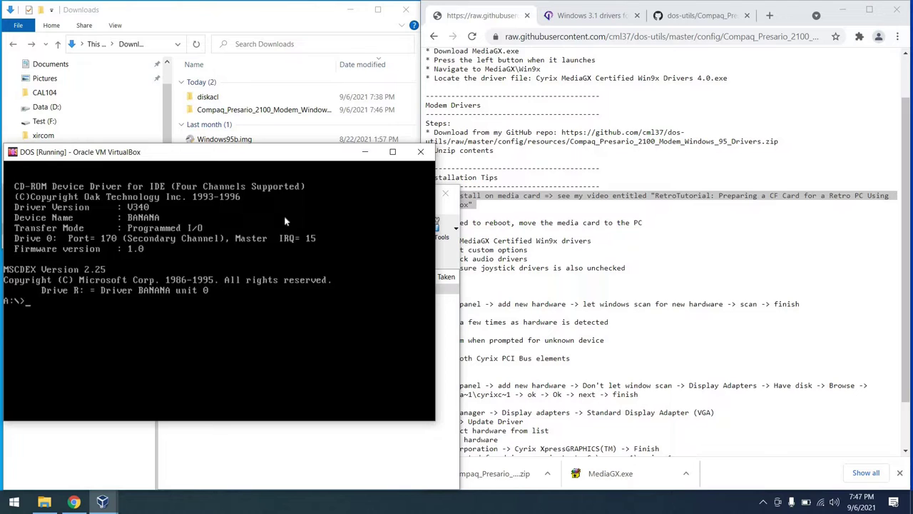
Use FDISK to create a maximum-size primary DOS partition, then restart the VM
{"action": "type", "text": "disk"}
{"action": "key", "text": "Return"}
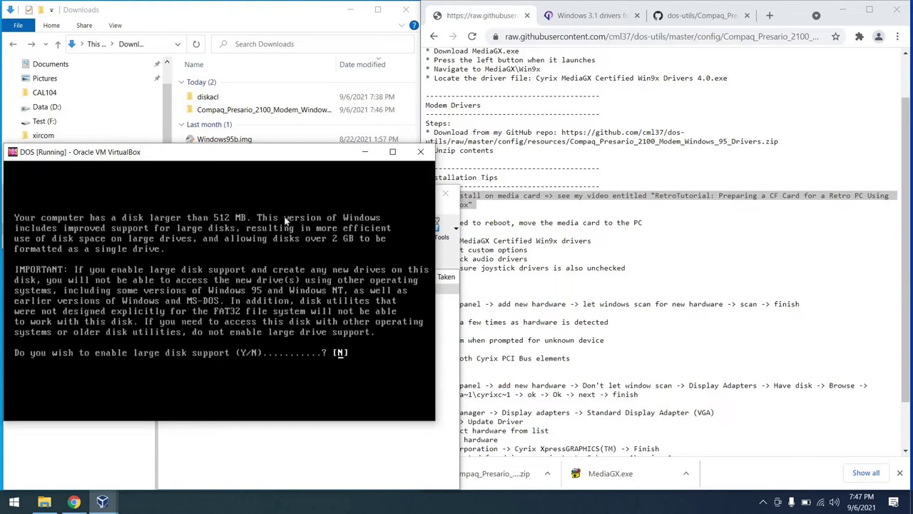
{"action": "key", "text": "Return"}
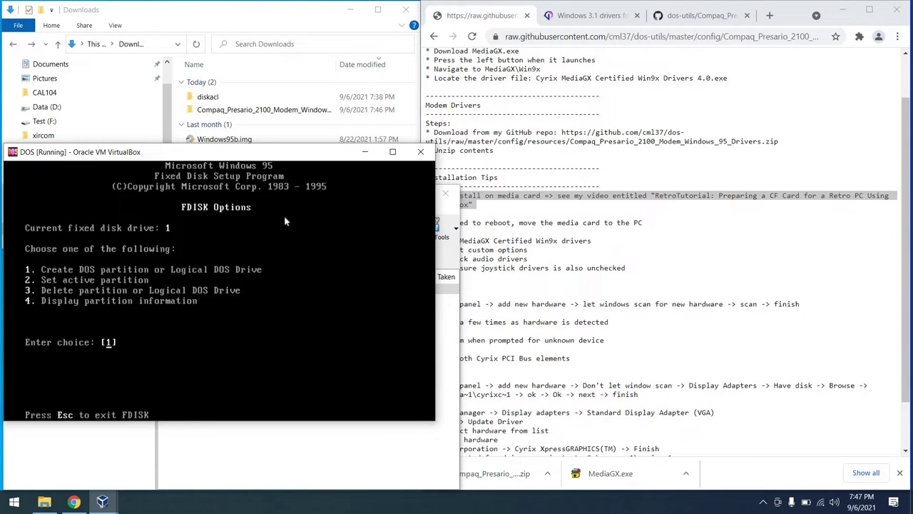
{"action": "key", "text": "Return"}
{"action": "key", "text": "Return"}
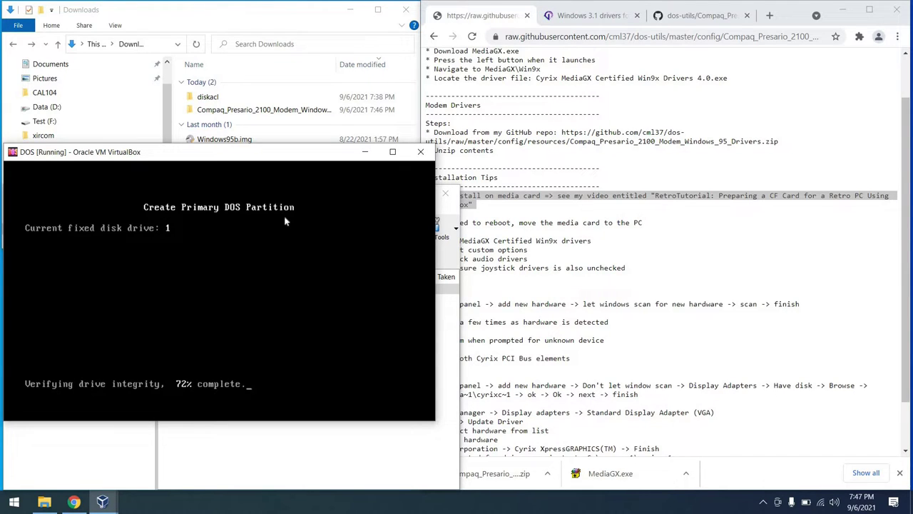
{"action": "key", "text": "Return"}
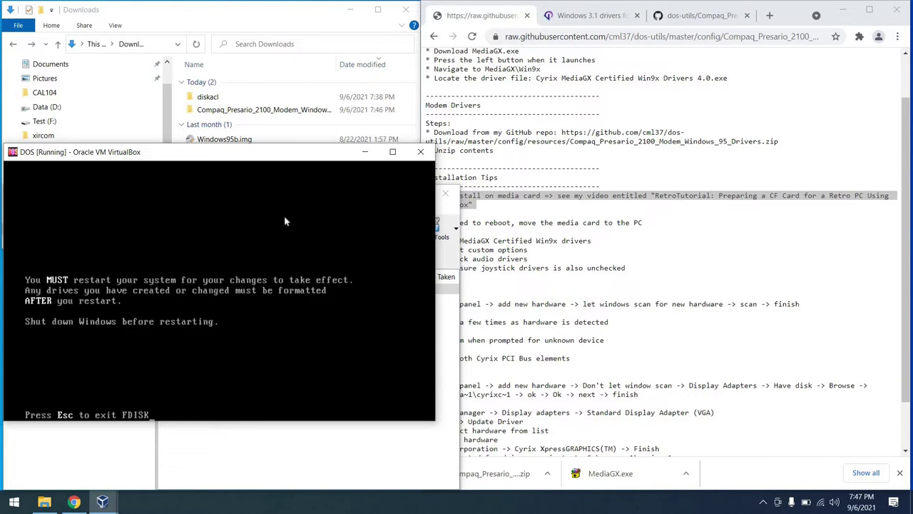
{"action": "key", "text": "Escape"}
{"action": "key", "text": "Control_R+r"}
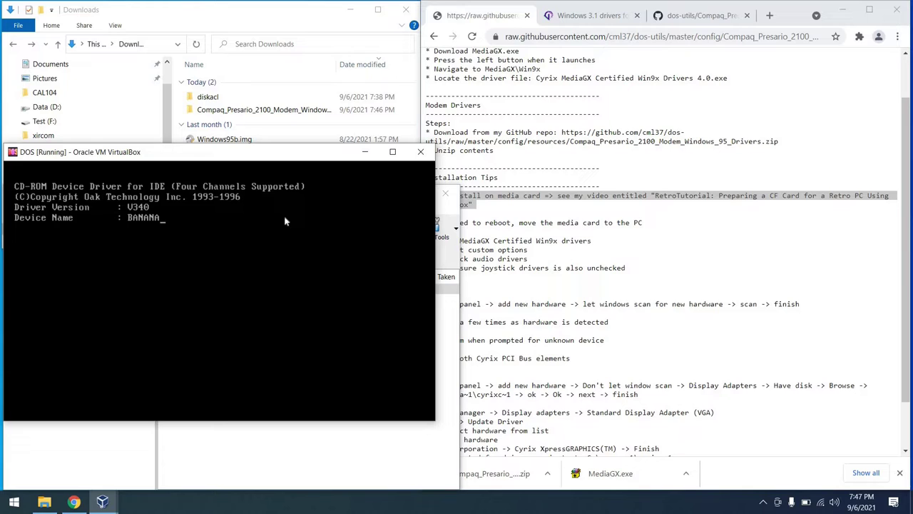
Format drive C: with system files using 'format C: /s', leaving no volume label
{"action": "type", "text": "formac"}
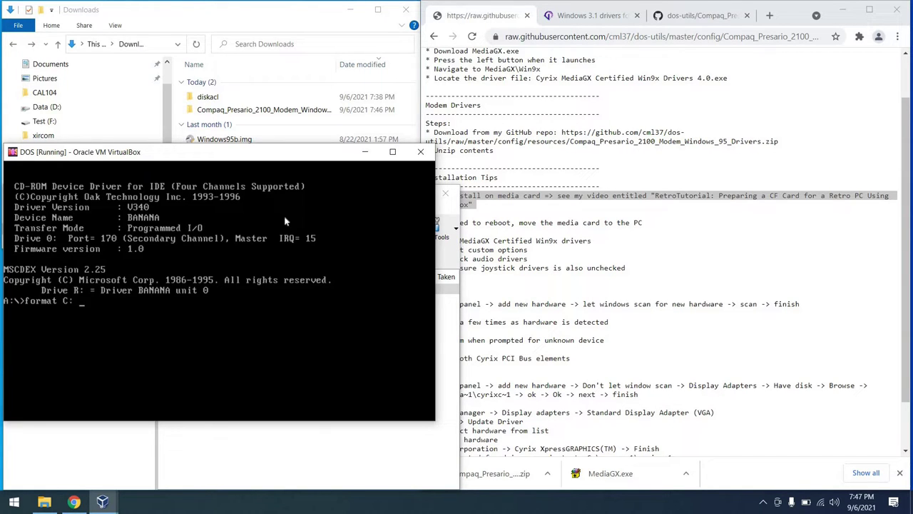
{"action": "type", "text": " C: /s"}
{"action": "key", "text": "Return"}
{"action": "type", "text": "y"}
{"action": "key", "text": "Return"}
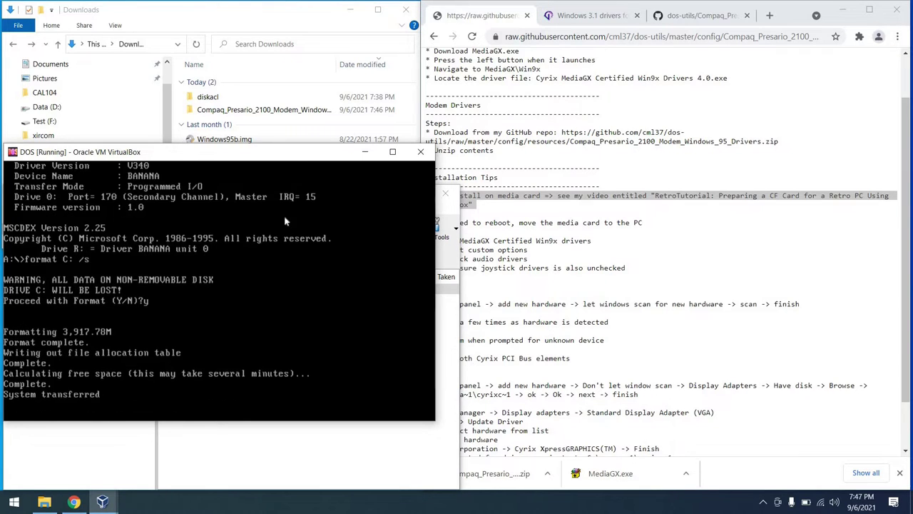
{"action": "key", "text": "Return"}
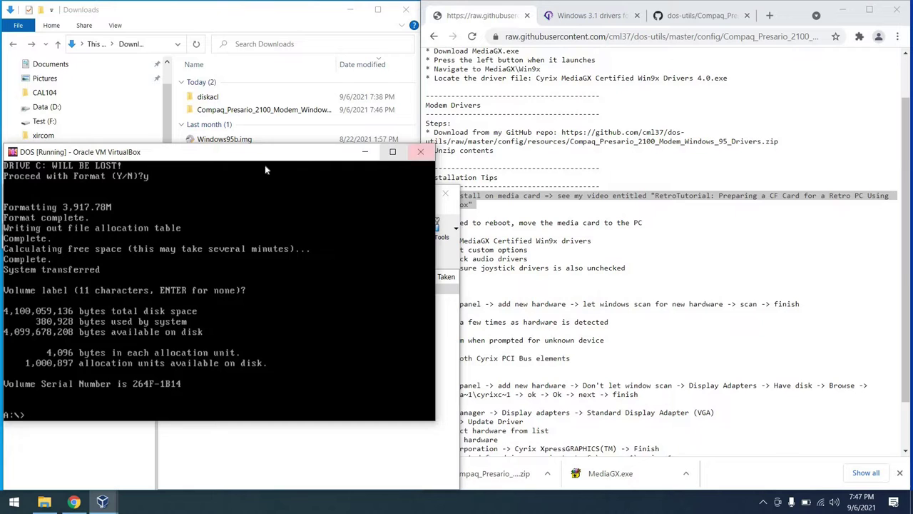
Eject the floppy image, power off the DOS machine and close VirtualBox Manager
{"action": "key", "text": "ctrl+c"}
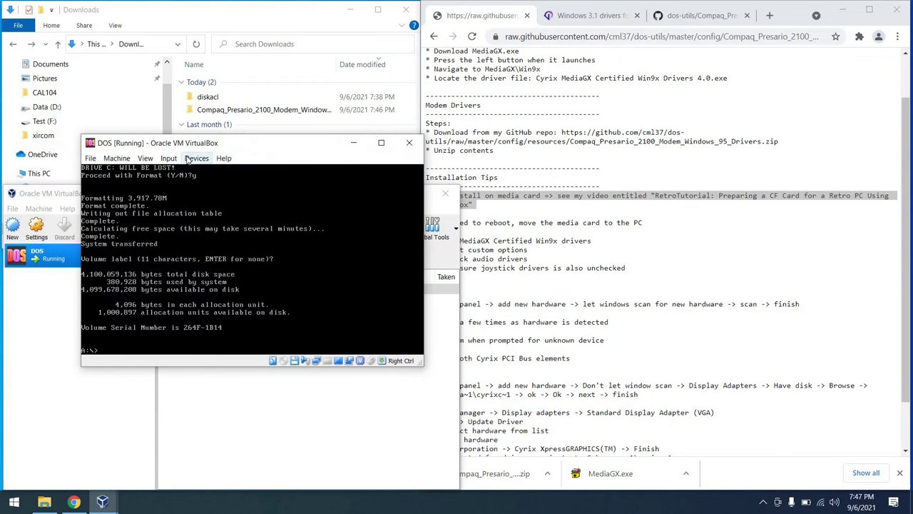
{"action": "left_click", "coordinate": [196, 157]}
{"action": "mouse_move", "coordinate": [318, 184]}
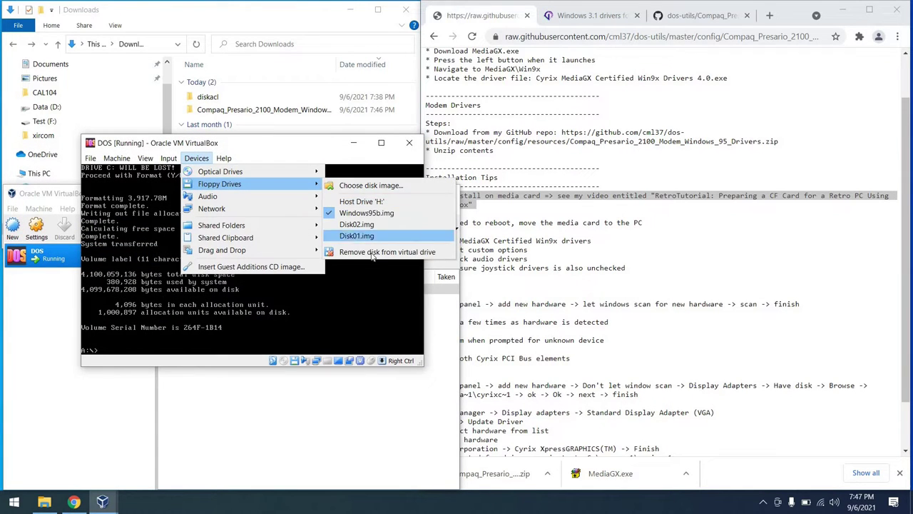
{"action": "left_click", "coordinate": [373, 252]}
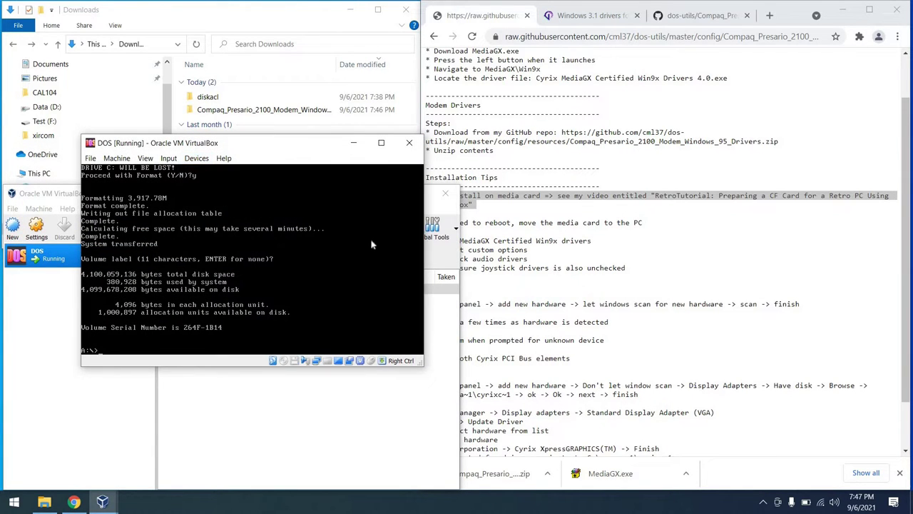
{"action": "left_click", "coordinate": [410, 143]}
{"action": "left_click", "coordinate": [205, 284]}
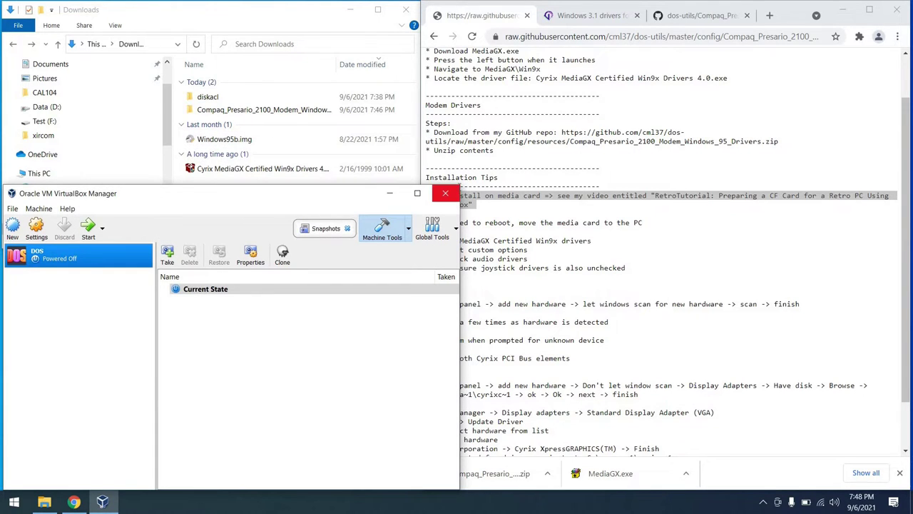
{"action": "left_click", "coordinate": [445, 193]}
Close Chrome and open USB Drive (H:) in File Explorer
{"action": "left_click", "coordinate": [464, 223]}
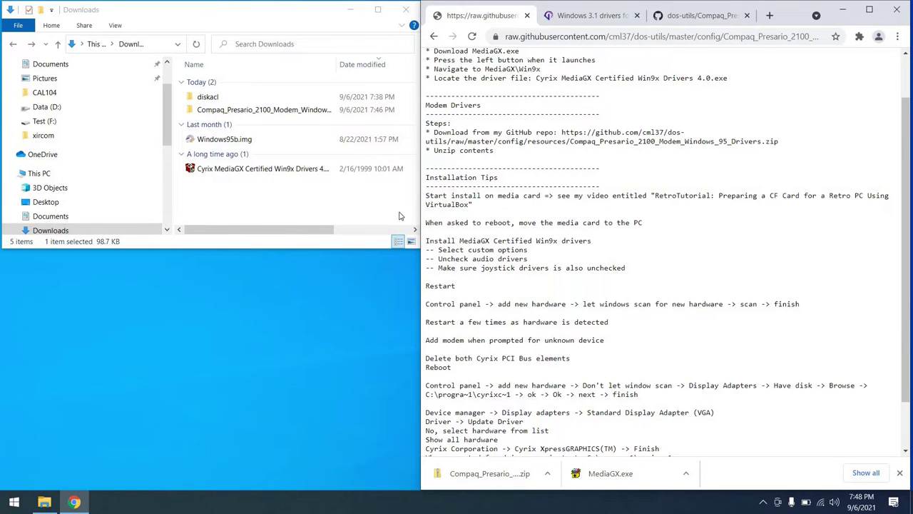
{"action": "left_click", "coordinate": [43, 504]}
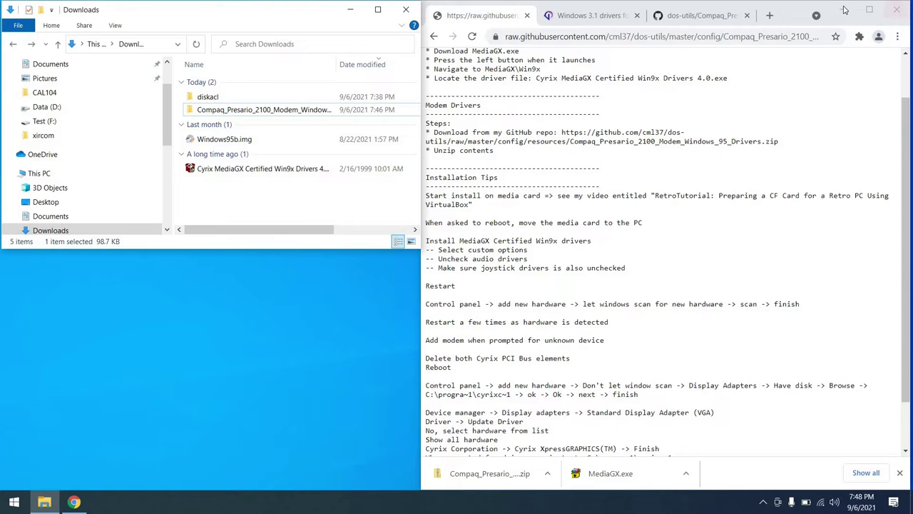
{"action": "left_click", "coordinate": [897, 10]}
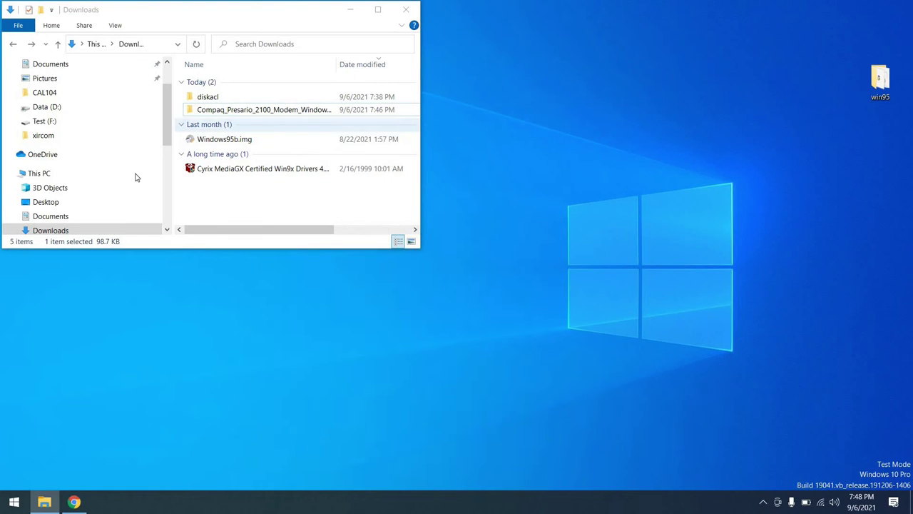
{"action": "scroll", "coordinate": [63, 173], "scroll_direction": "down", "scroll_amount": 3}
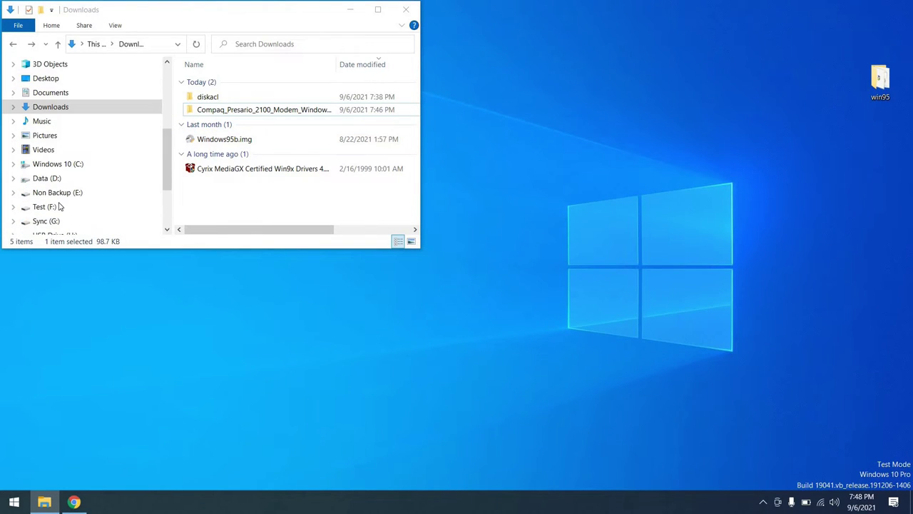
{"action": "left_click", "coordinate": [51, 221]}
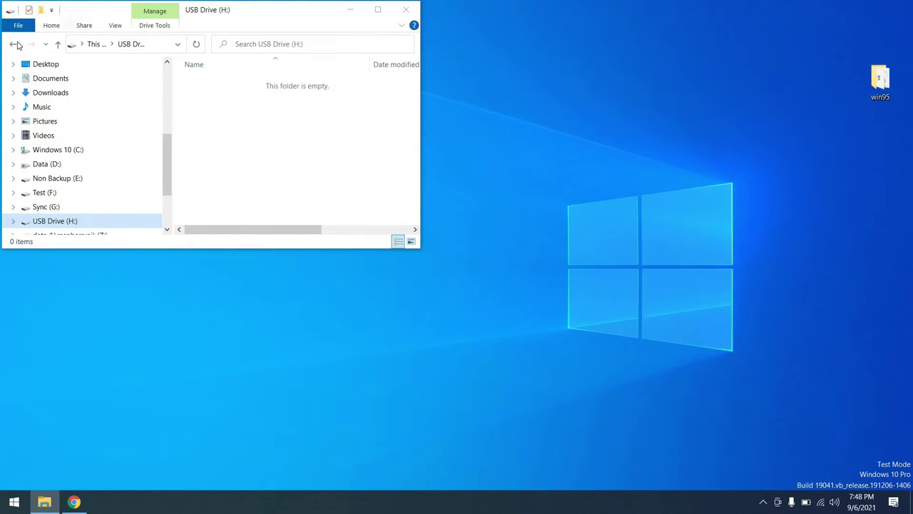
Copy the modem drivers folder, Cyrix driver installer and win95 folder onto USB Drive (H:)
{"action": "left_click", "coordinate": [12, 45]}
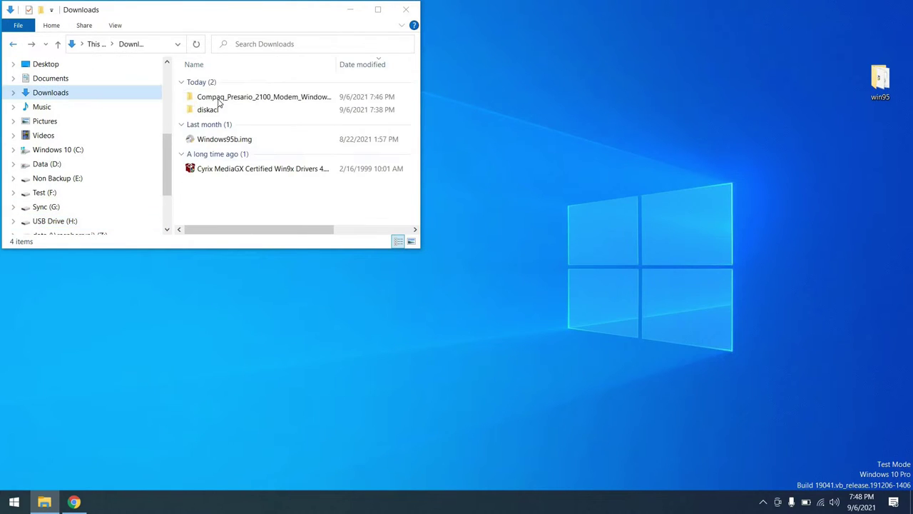
{"action": "left_click", "coordinate": [180, 158], "text": "ctrl"}
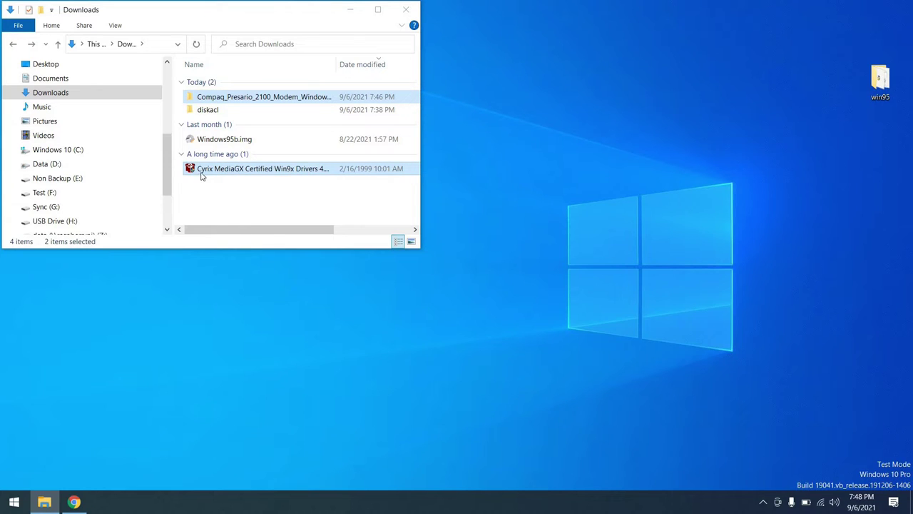
{"action": "left_click_drag", "start_coordinate": [200, 172], "coordinate": [99, 200]}
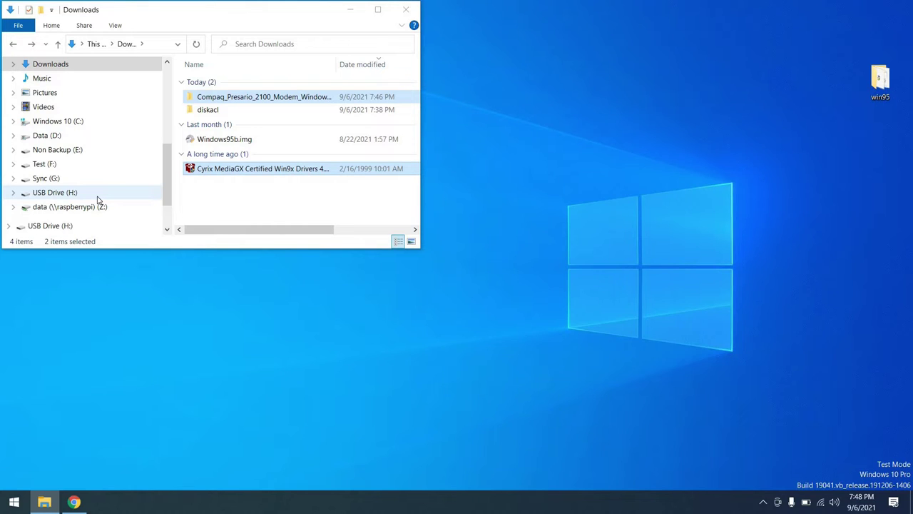
{"action": "left_click", "coordinate": [97, 198]}
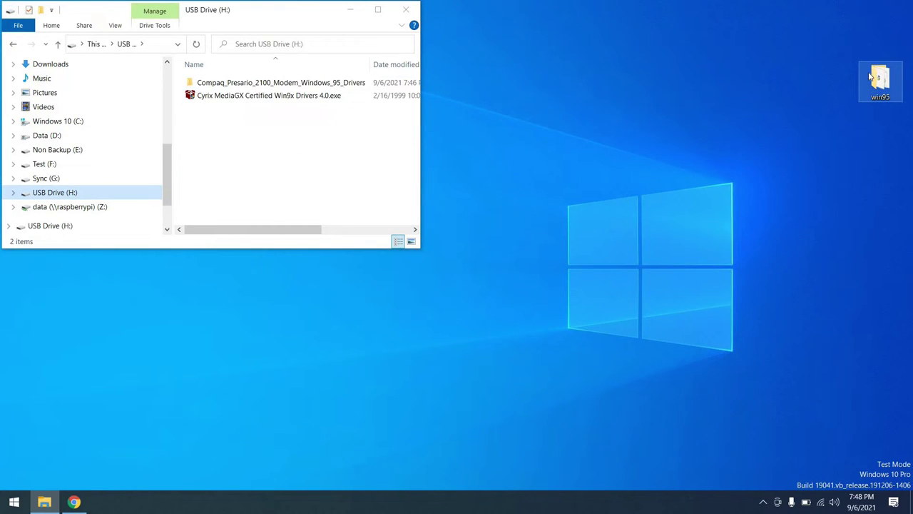
{"action": "left_click_drag", "start_coordinate": [529, 104], "coordinate": [289, 127]}
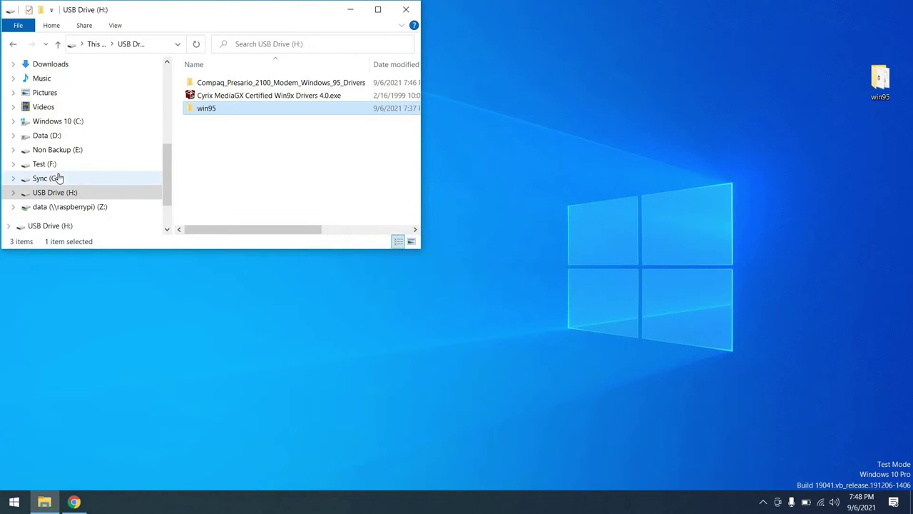
{"action": "left_click", "coordinate": [404, 10]}
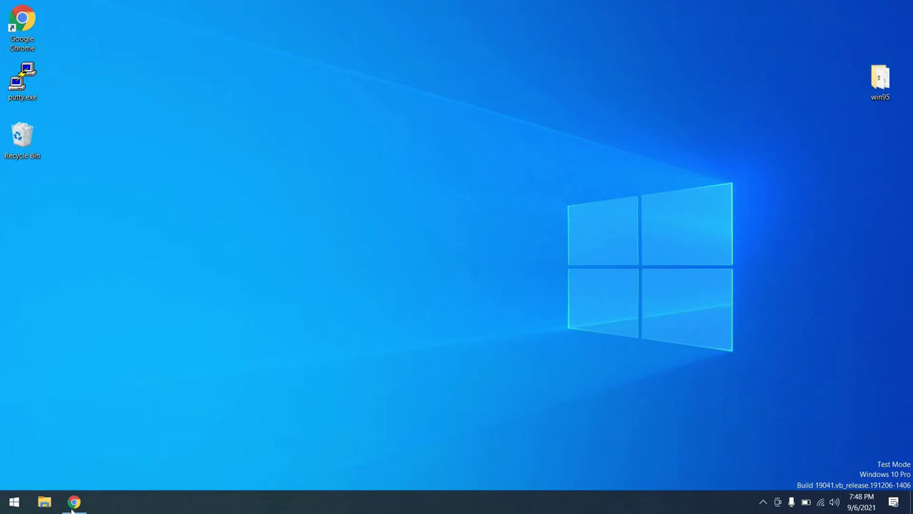
Open an administrator Command Prompt at C:\ and resize it to the left side
{"action": "left_click", "coordinate": [73, 503]}
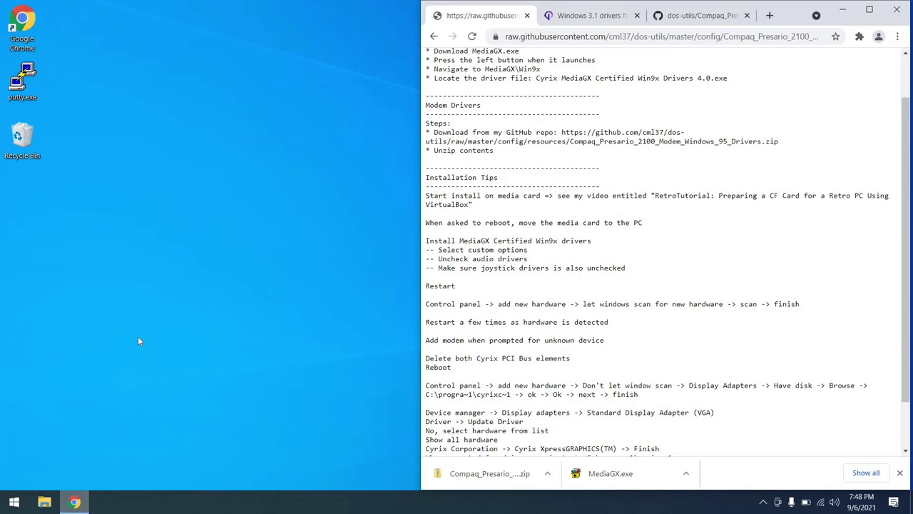
{"action": "left_click", "coordinate": [4, 504]}
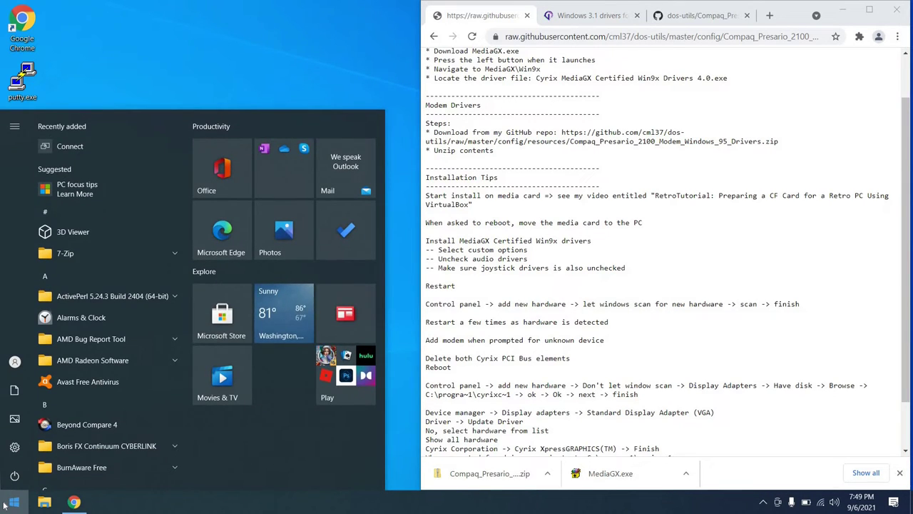
{"action": "type", "text": "cmd"}
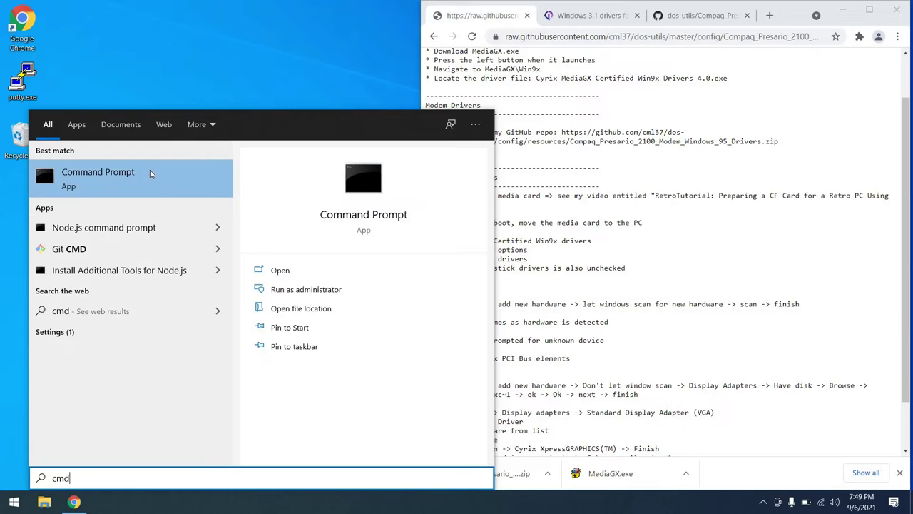
{"action": "right_click", "coordinate": [151, 172]}
{"action": "left_click", "coordinate": [165, 183]}
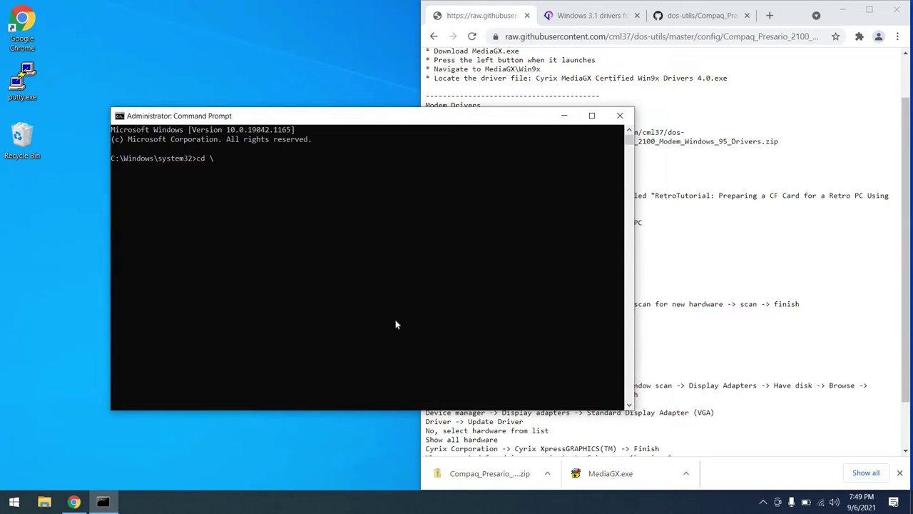
{"action": "key", "text": "Return"}
{"action": "left_click_drag", "start_coordinate": [350, 119], "coordinate": [241, 111]}
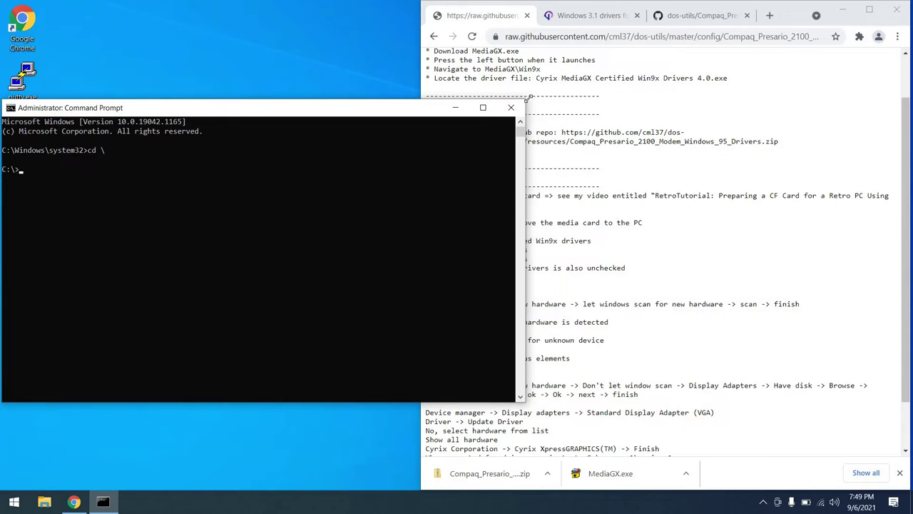
{"action": "left_click_drag", "start_coordinate": [528, 100], "coordinate": [407, 150]}
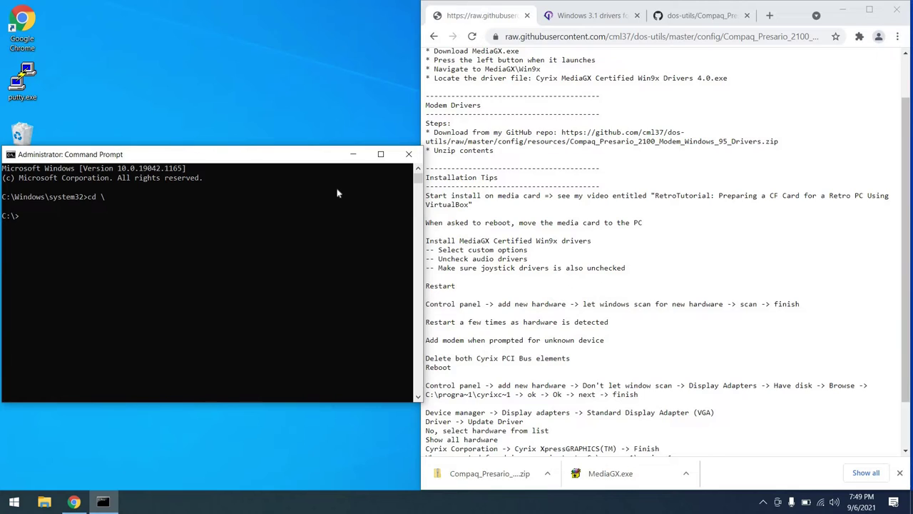
Change directory to C:\Program Files\Oracle\VirtualBox
{"action": "type", "text": "cd pro"}
{"action": "key", "text": "Tab"}
{"action": "key", "text": "Return"}
{"action": "type", "text": "cd or"}
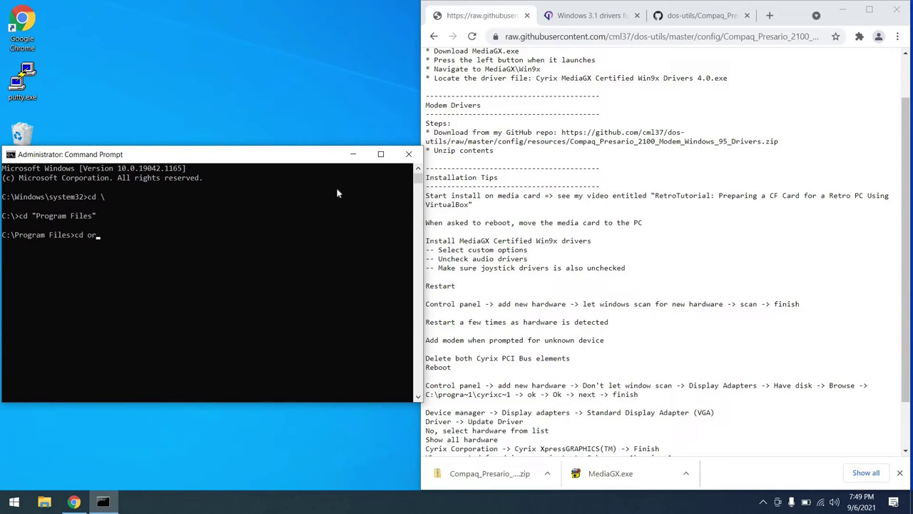
{"action": "key", "text": "Tab"}
{"action": "key", "text": "Return"}
{"action": "type", "text": "cd v"}
{"action": "key", "text": "Tab"}
{"action": "key", "text": "Return"}
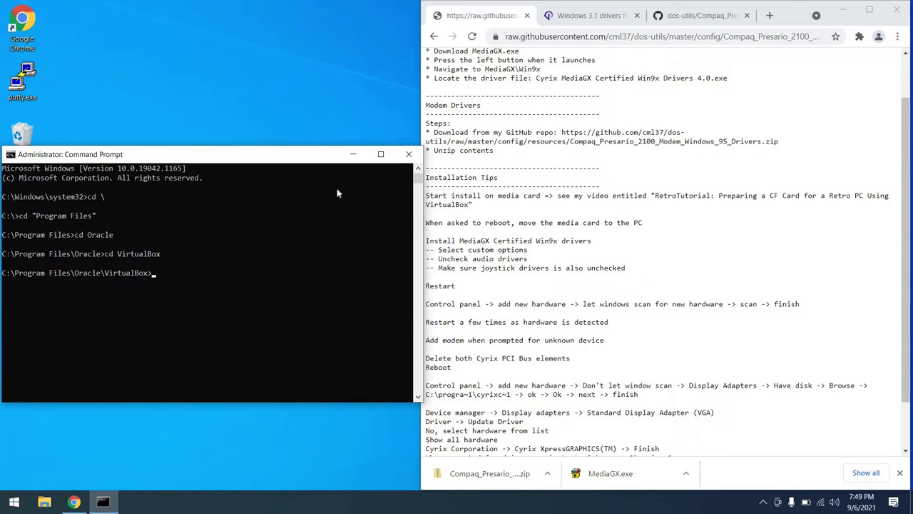
Run diskacl\xclusive.com from Downloads with \\.\H: VirtualBox.exe to launch VirtualBox
{"action": "type", "text": "C:\\users\\cml\\Downloads\\"}
{"action": "key", "text": "Tab"}
{"action": "key", "text": "Tab"}
{"action": "key", "text": "Tab"}
{"action": "key", "text": "Tab"}
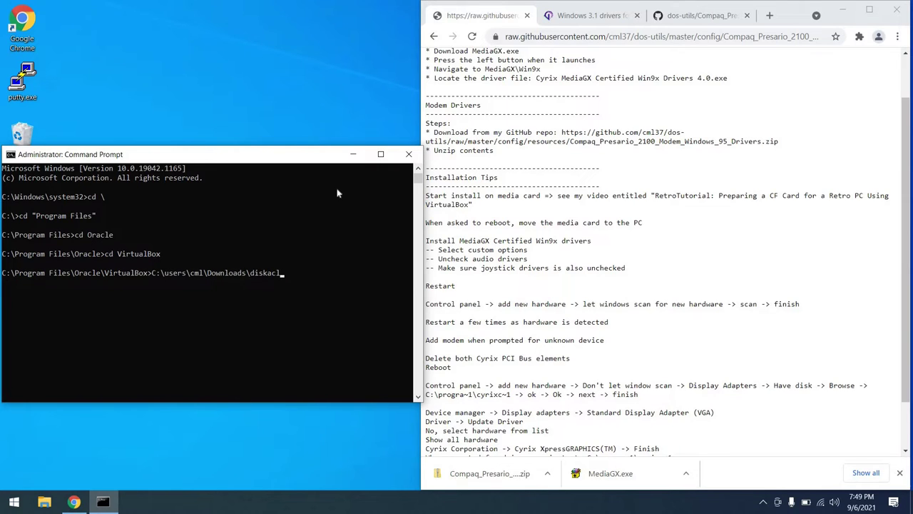
{"action": "type", "text": "\\xc"}
{"action": "key", "text": "Tab"}
{"action": "key", "text": "Return"}
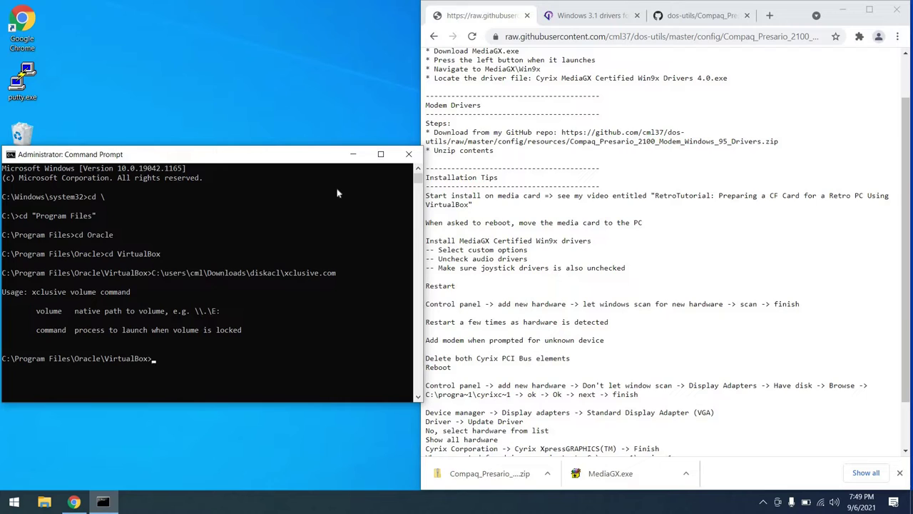
{"action": "key", "text": "Up"}
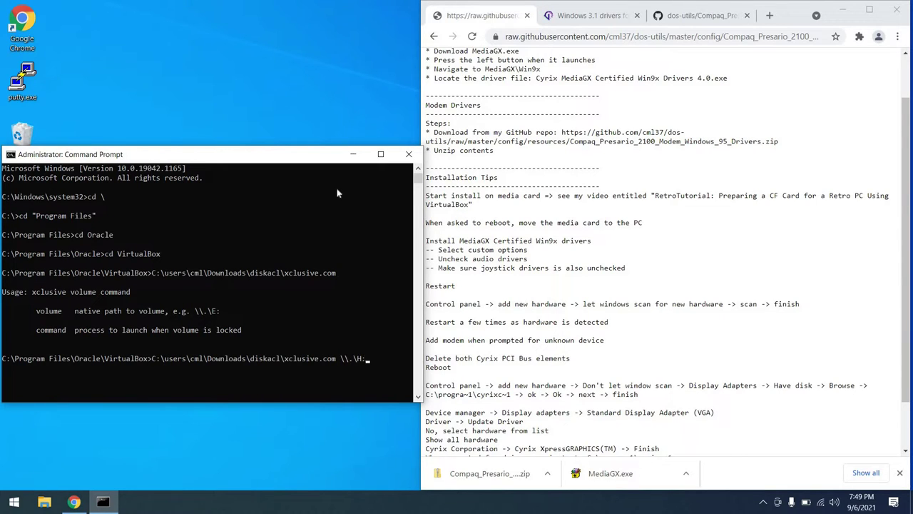
{"action": "type", "text": "\\.\\H: Virtualbox.exe"}
{"action": "key", "text": "Return"}
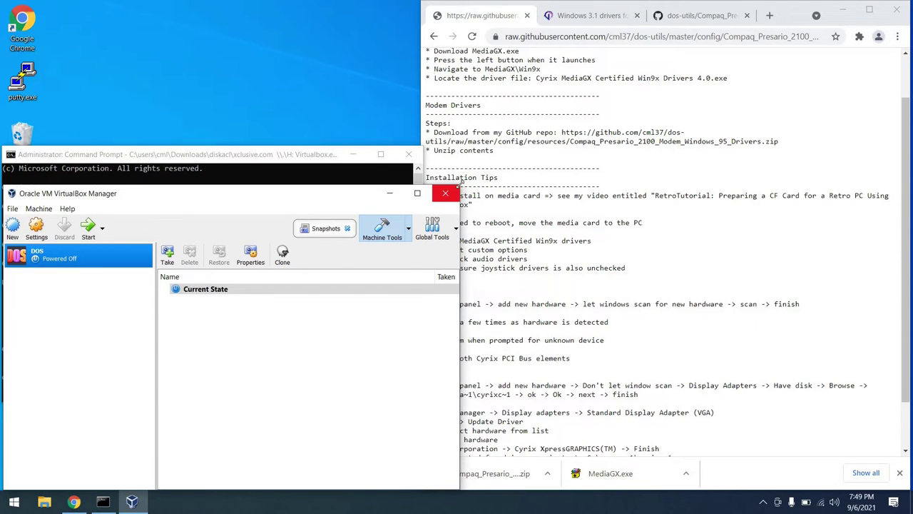
Resize VirtualBox Manager and start the DOS virtual machine
{"action": "left_click_drag", "start_coordinate": [460, 190], "coordinate": [421, 208]}
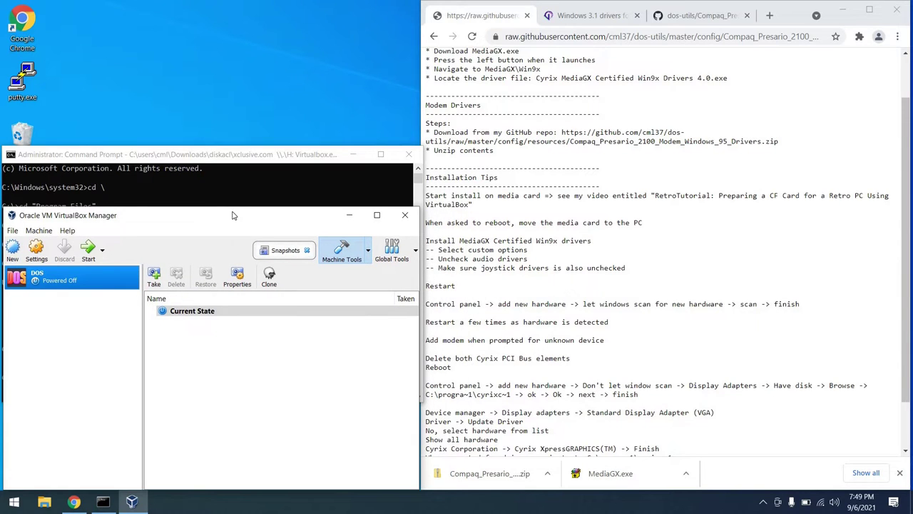
{"action": "left_click_drag", "start_coordinate": [237, 169], "coordinate": [235, 150]}
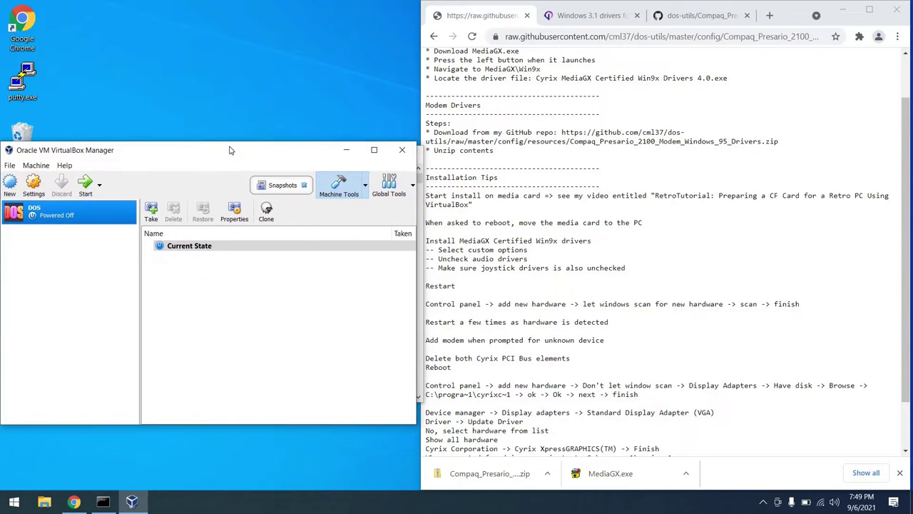
{"action": "left_click", "coordinate": [85, 184]}
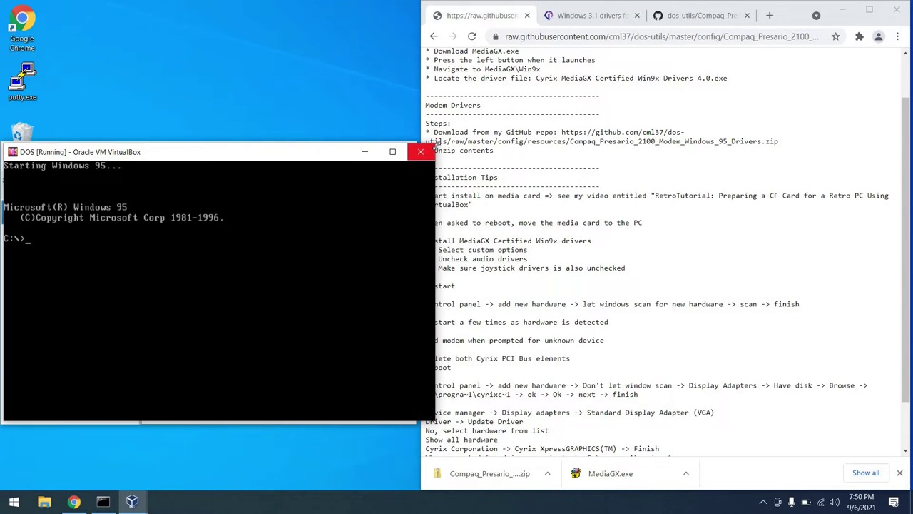
{"action": "left_click_drag", "start_coordinate": [434, 144], "coordinate": [420, 156]}
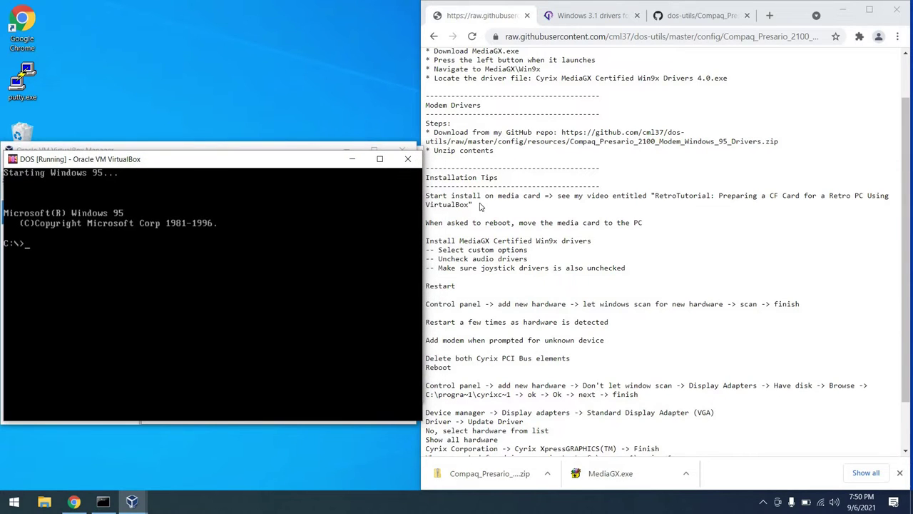
{"action": "triple_click", "coordinate": [480, 195]}
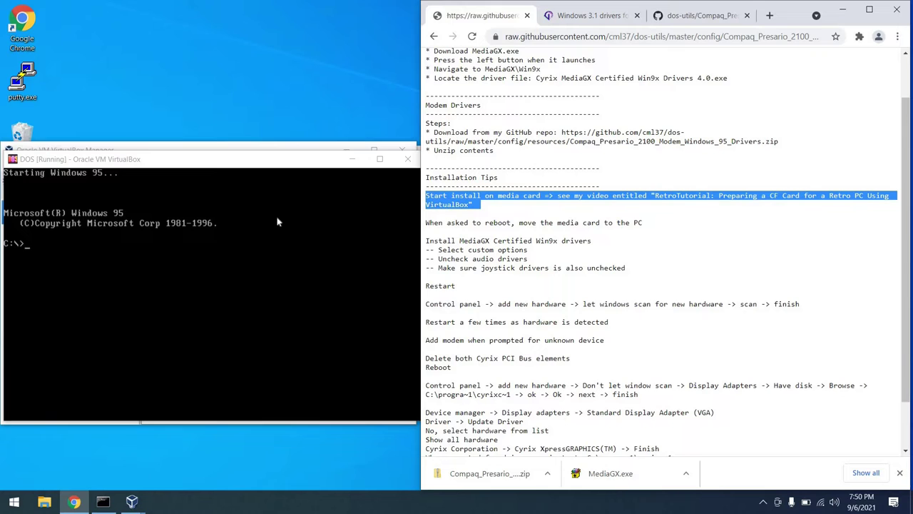
{"action": "left_click", "coordinate": [29, 242]}
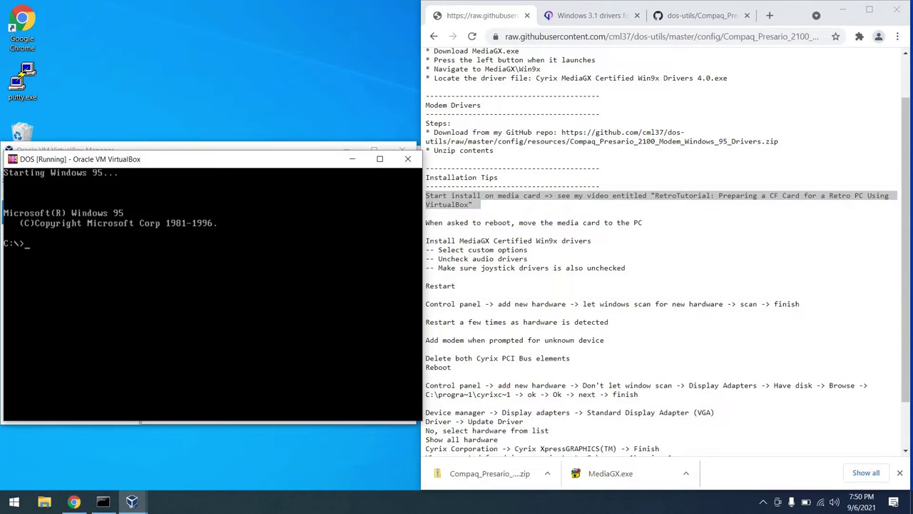
Run setup from the win95 folder, skip ScanDisk, accept the license and choose Typical
{"action": "type", "text": "cd win95"}
{"action": "key", "text": "Return"}
{"action": "type", "text": "s"}
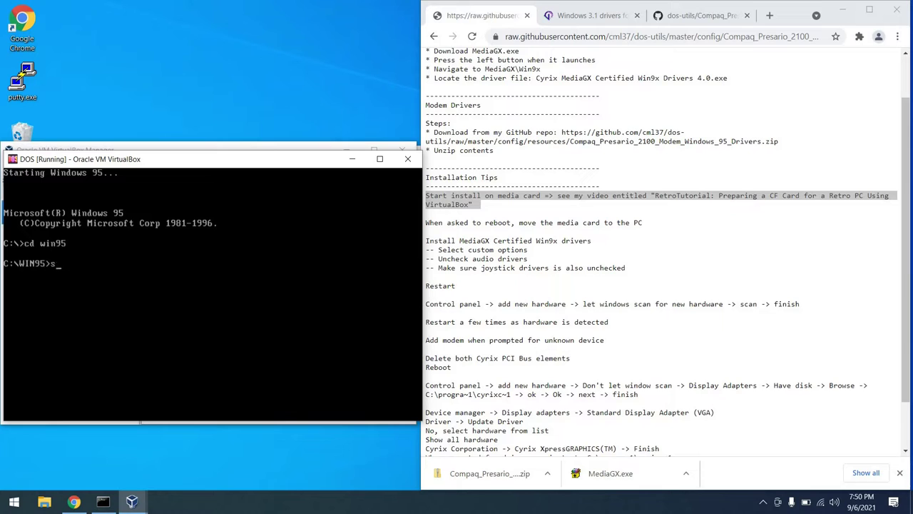
{"action": "type", "text": "etup"}
{"action": "key", "text": "Return"}
{"action": "key", "text": "Return"}
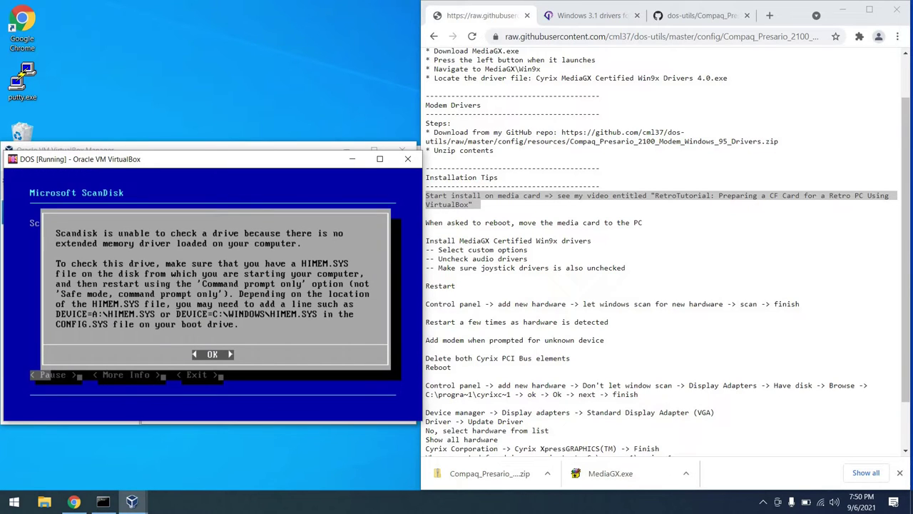
{"action": "key", "text": "Return"}
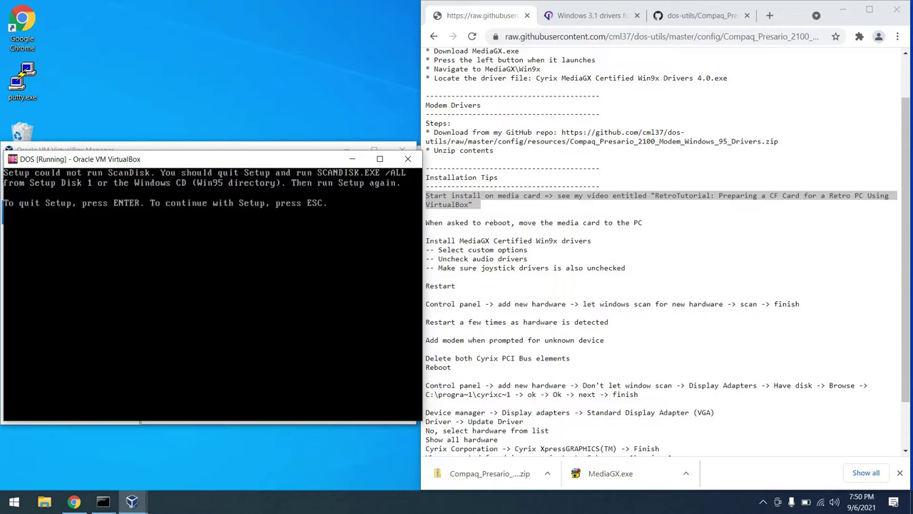
{"action": "key", "text": "Escape"}
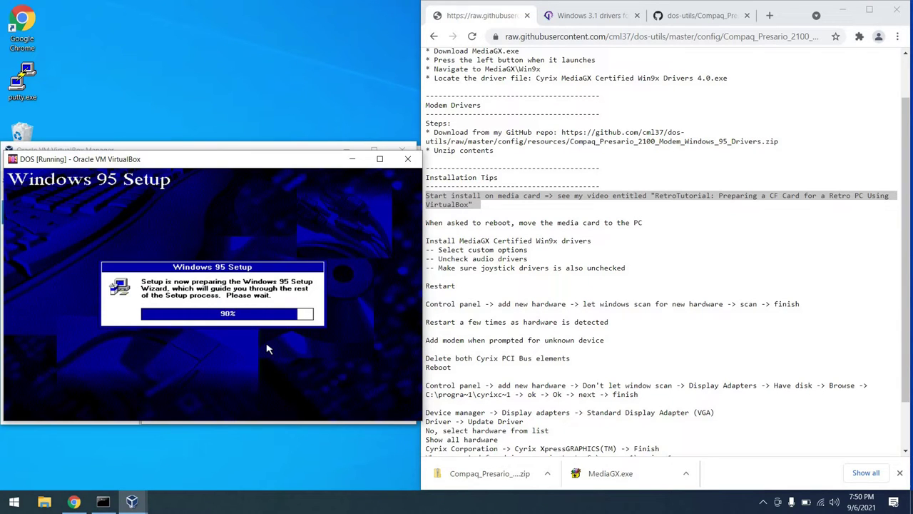
{"action": "left_click", "coordinate": [297, 366]}
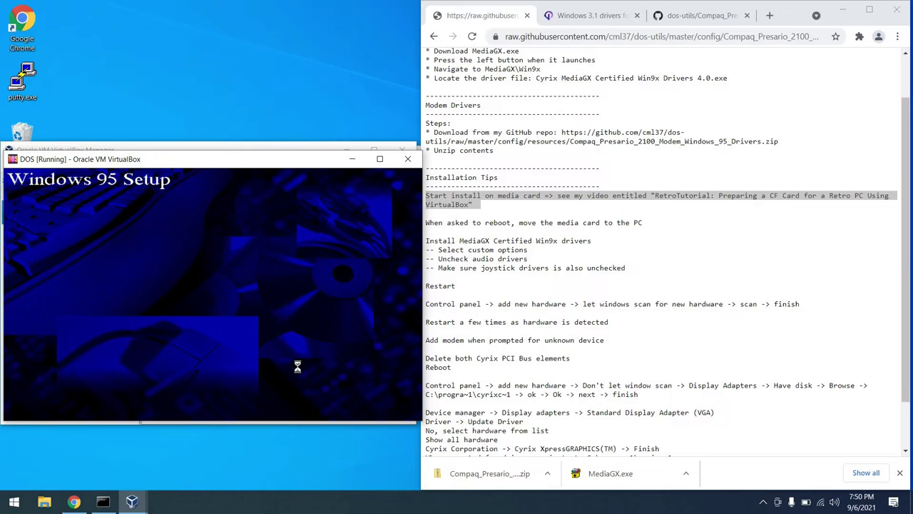
{"action": "left_click", "coordinate": [298, 376]}
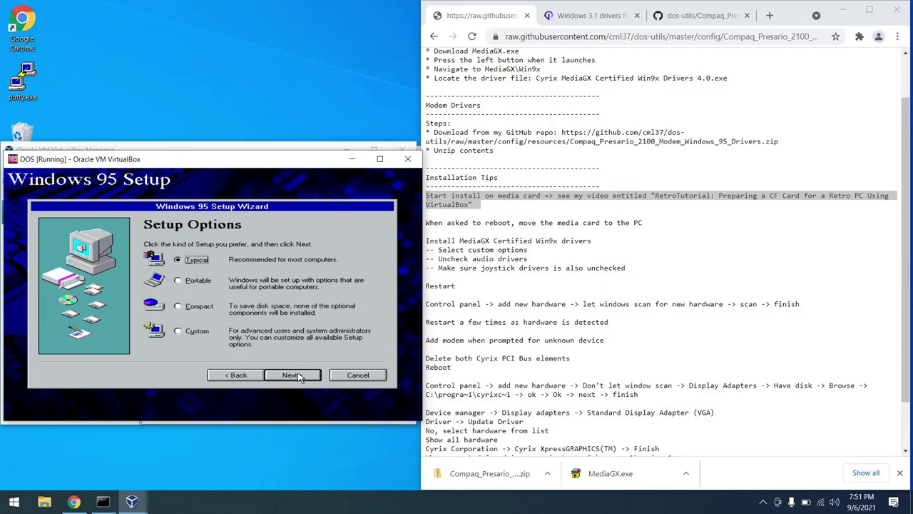
{"action": "left_click", "coordinate": [292, 375]}
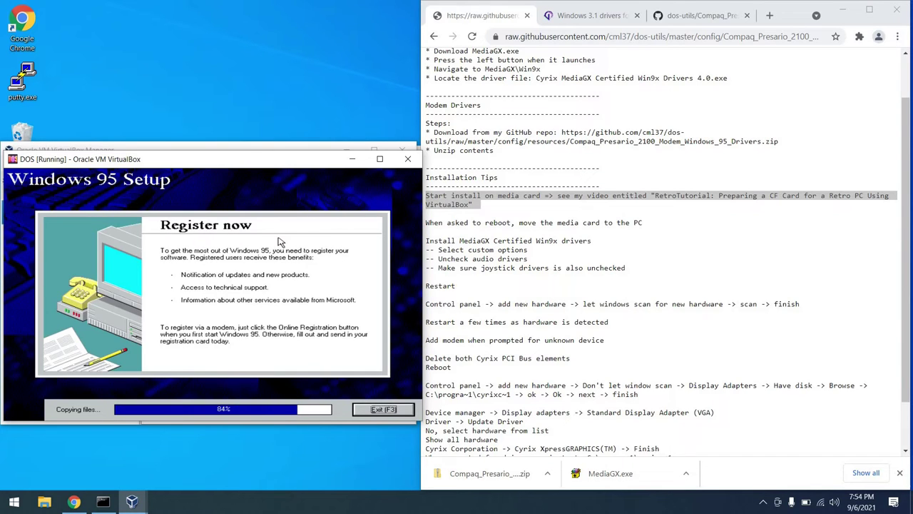
Power off the DOS machine, then close VirtualBox Manager and the Command Prompt
{"action": "left_click", "coordinate": [515, 222]}
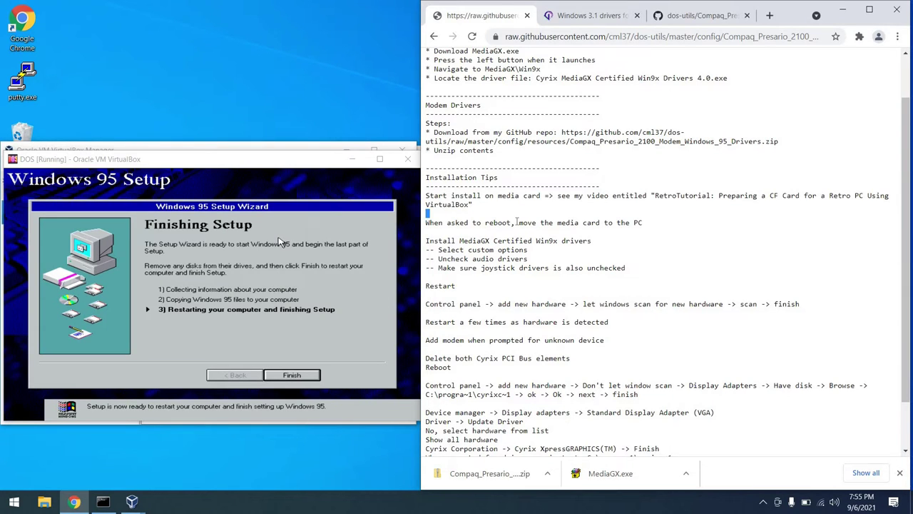
{"action": "triple_click", "coordinate": [516, 222]}
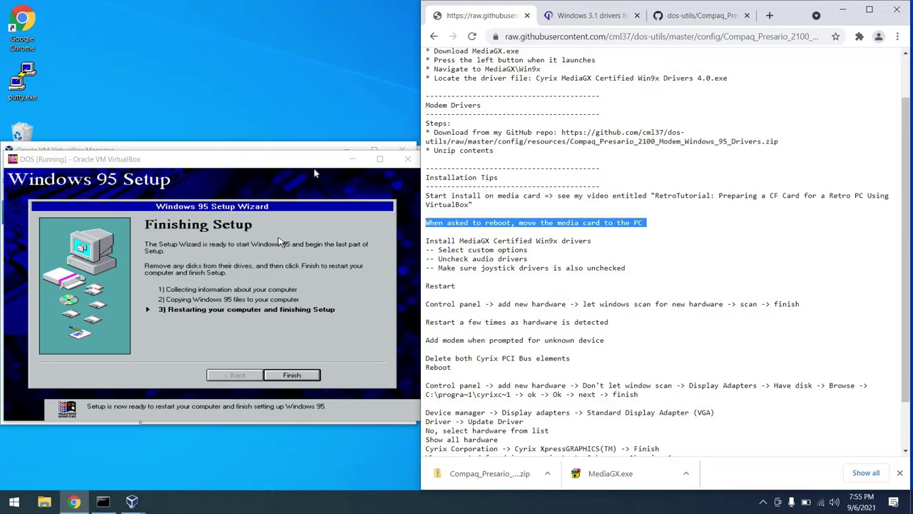
{"action": "left_click", "coordinate": [281, 243]}
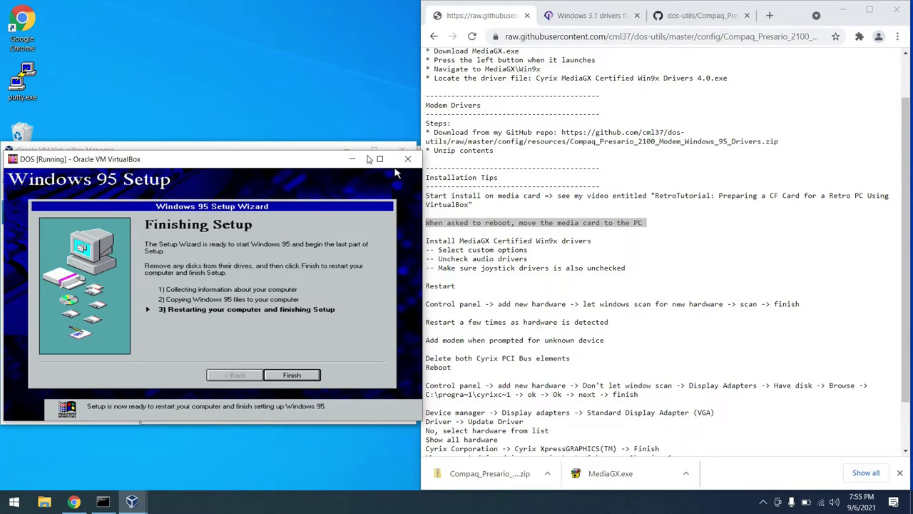
{"action": "left_click", "coordinate": [407, 158]}
{"action": "left_click", "coordinate": [165, 321]}
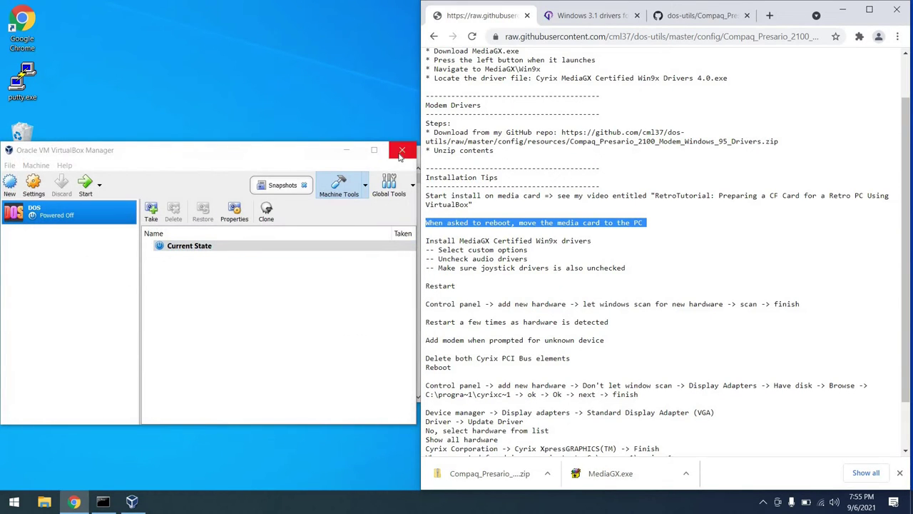
{"action": "left_click", "coordinate": [401, 152]}
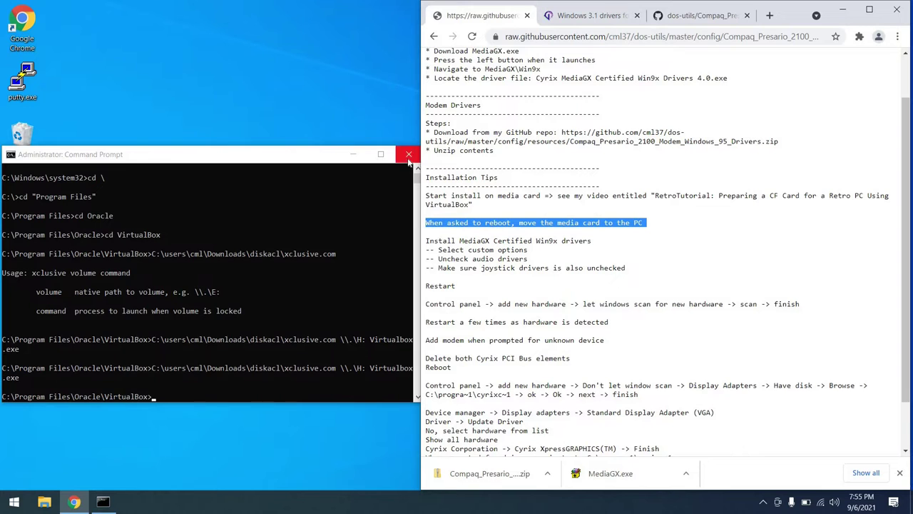
{"action": "left_click", "coordinate": [408, 154]}
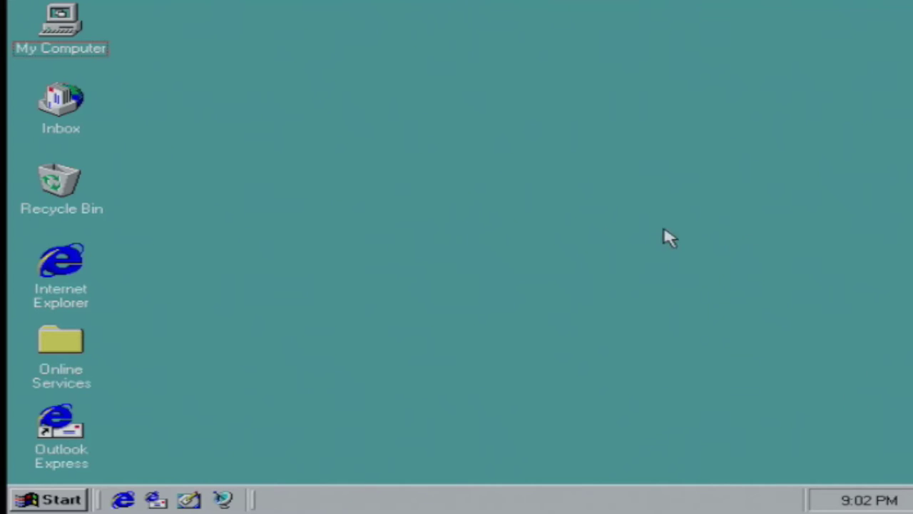
From My Computer > (C:), run the Cyrix MediaGX Certified Win9x Drivers installer and unpack it
{"action": "double_click", "coordinate": [77, 11]}
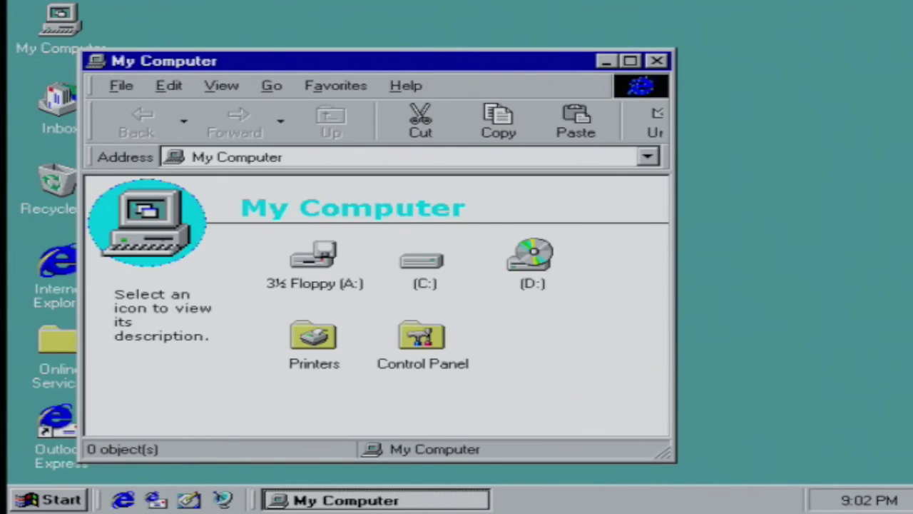
{"action": "double_click", "coordinate": [428, 265]}
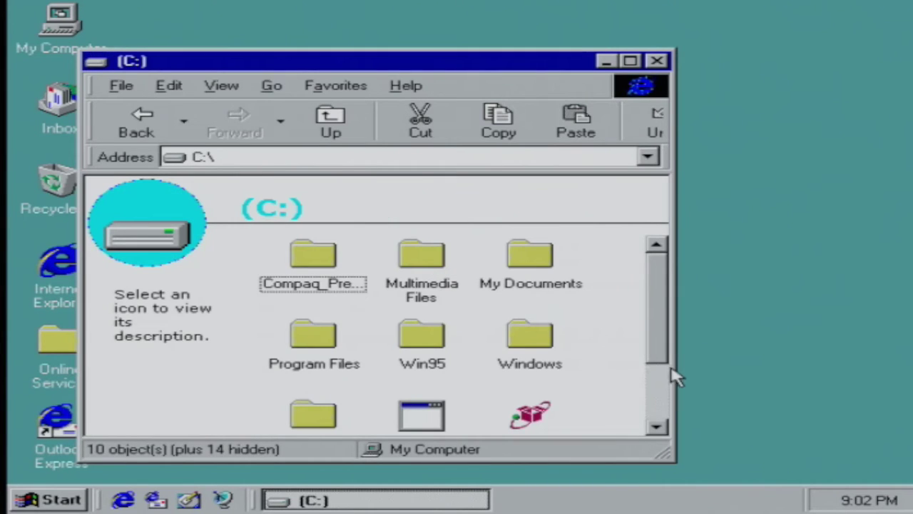
{"action": "left_click_drag", "start_coordinate": [665, 355], "coordinate": [662, 389]}
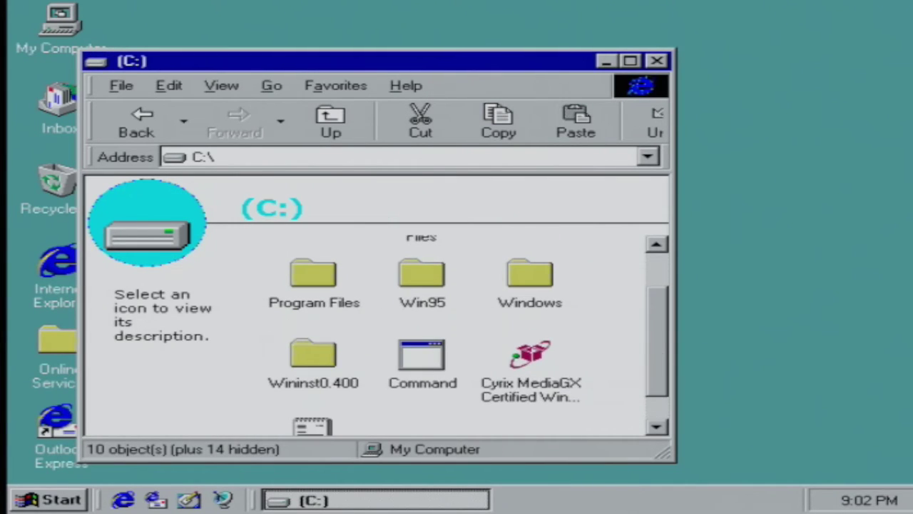
{"action": "double_click", "coordinate": [526, 371]}
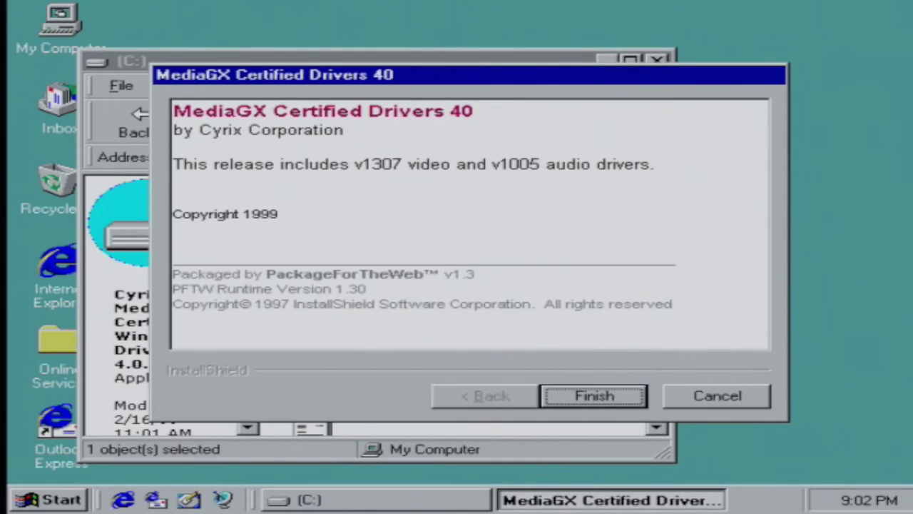
{"action": "left_click", "coordinate": [603, 404]}
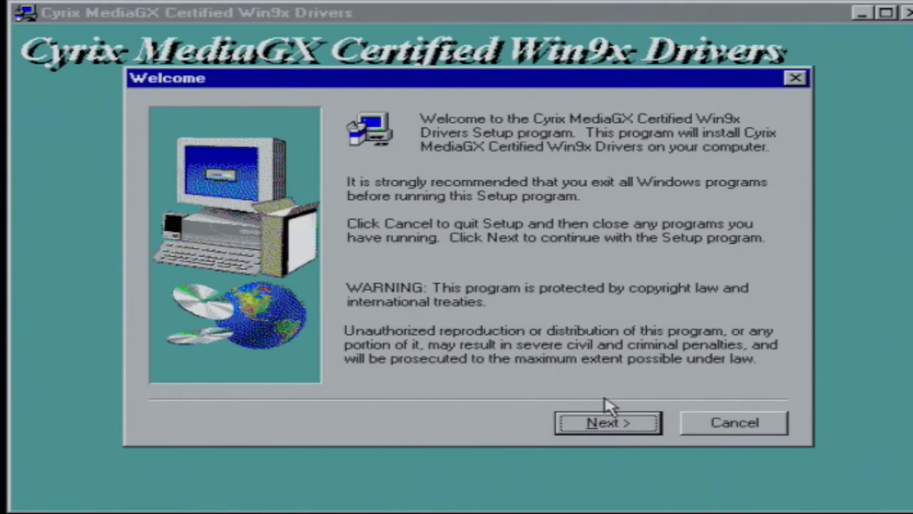
Run the Cyrix setup as Custom in the default folder, with Audio Drivers unchecked
{"action": "left_click", "coordinate": [607, 432]}
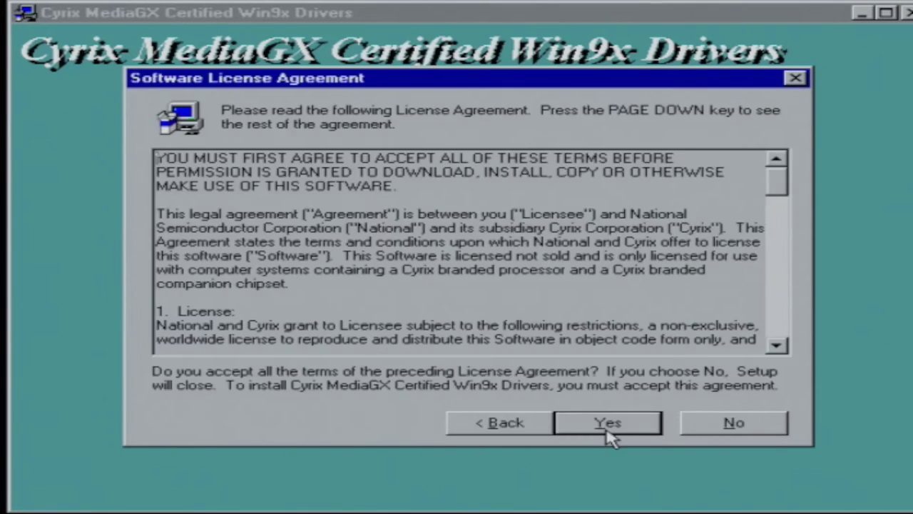
{"action": "left_click", "coordinate": [609, 432]}
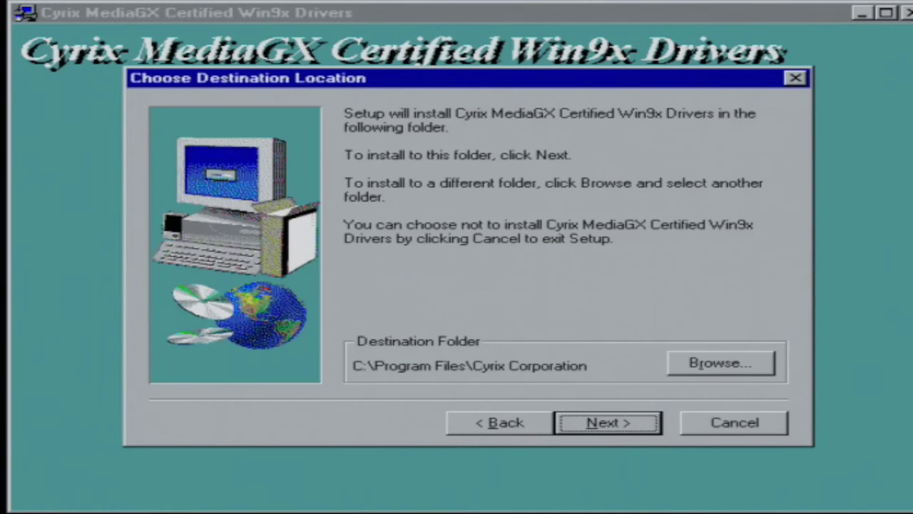
{"action": "left_click", "coordinate": [576, 425]}
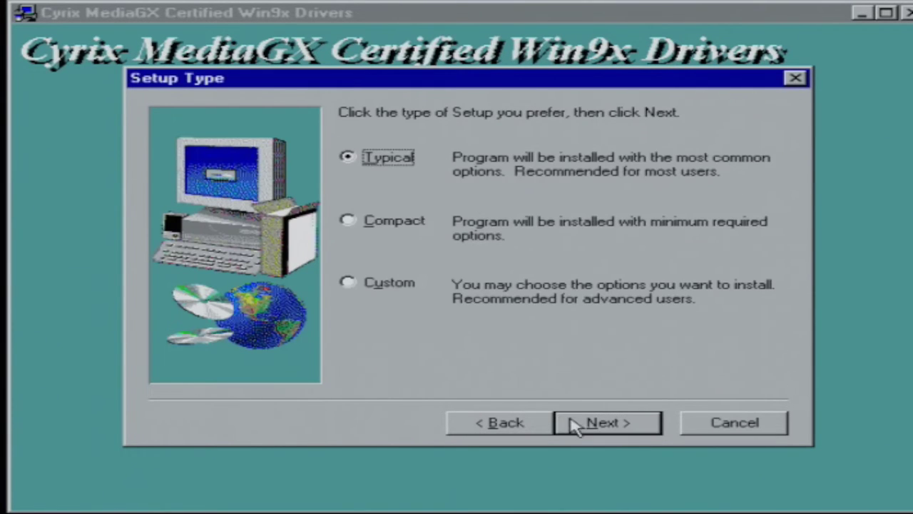
{"action": "left_click", "coordinate": [414, 283]}
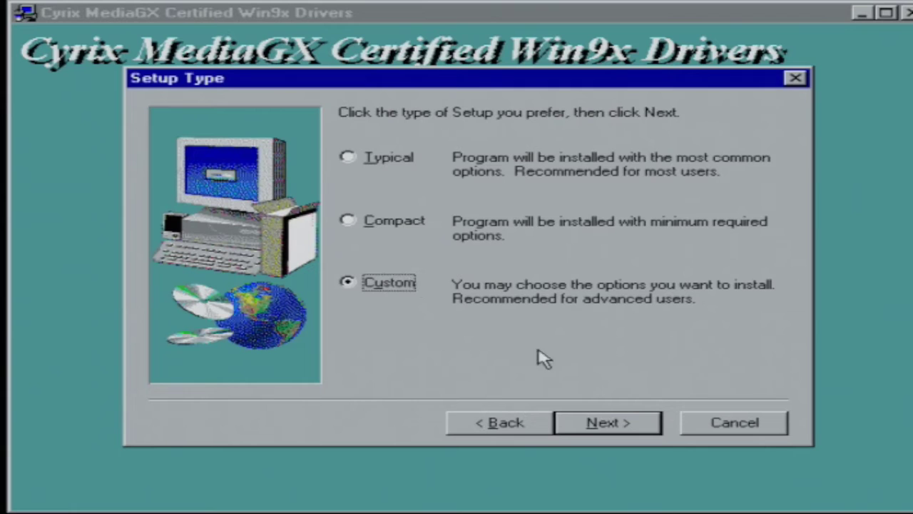
{"action": "left_click", "coordinate": [581, 427]}
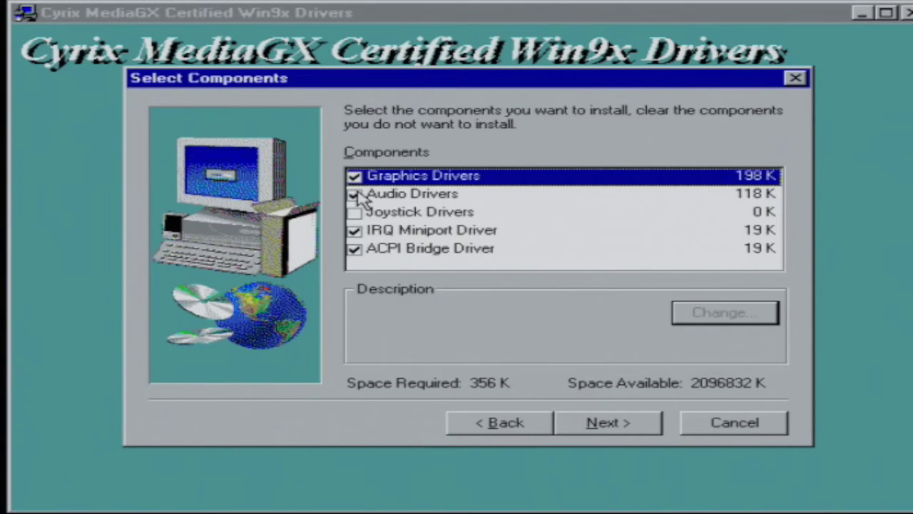
{"action": "left_click", "coordinate": [356, 193]}
{"action": "left_click", "coordinate": [573, 427]}
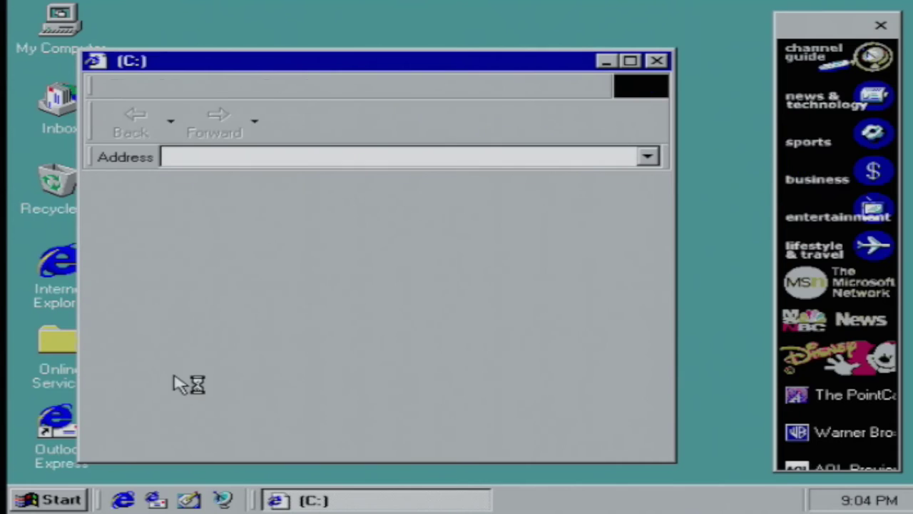
Launch the Add New Hardware wizard from Control Panel
{"action": "left_click", "coordinate": [46, 500]}
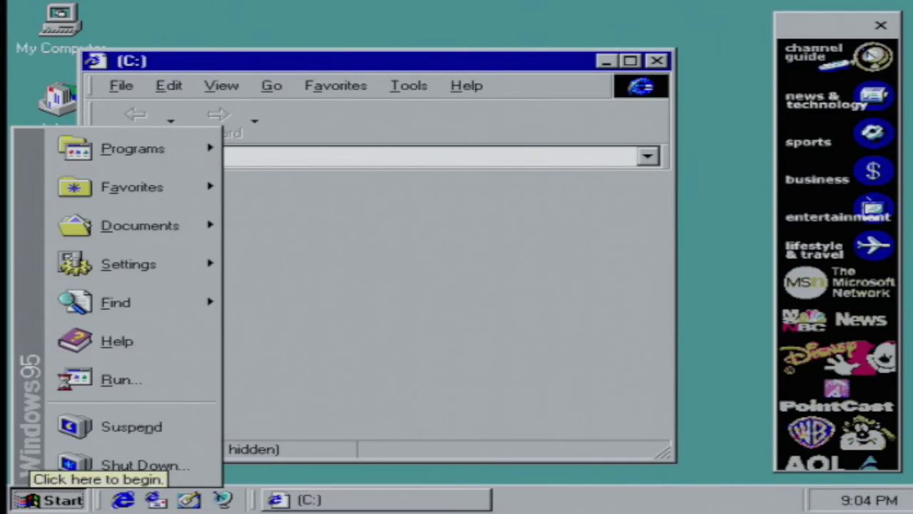
{"action": "mouse_move", "coordinate": [143, 265]}
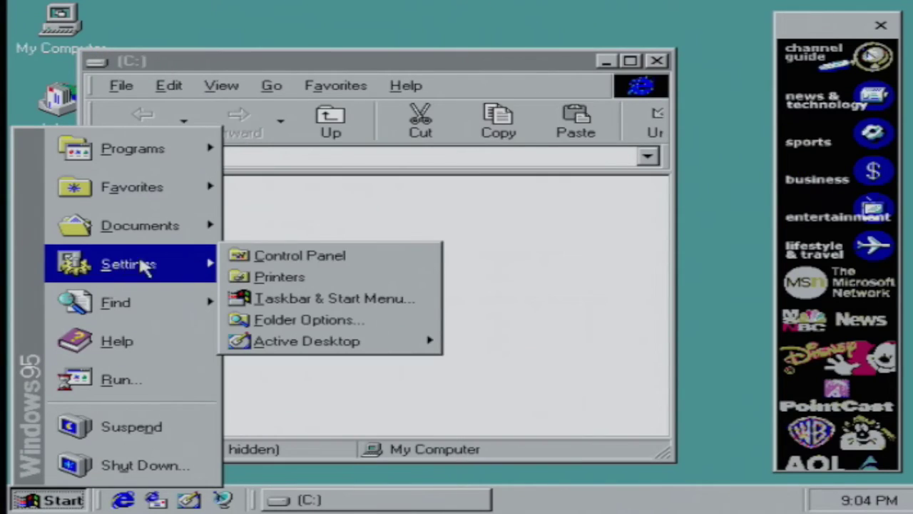
{"action": "left_click", "coordinate": [278, 258]}
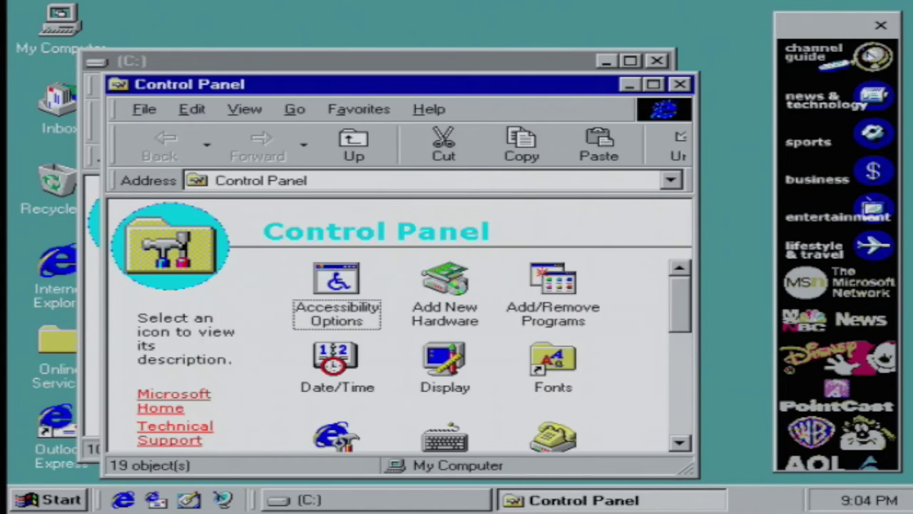
{"action": "double_click", "coordinate": [430, 280]}
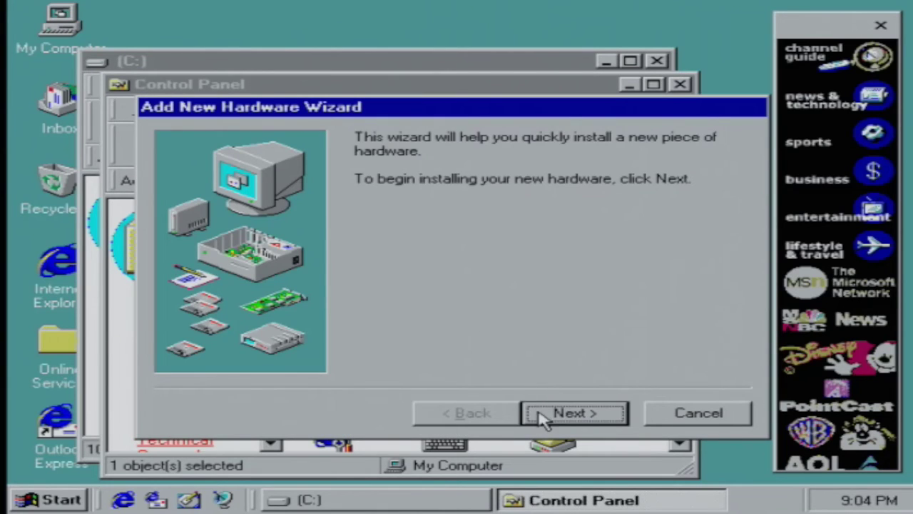
Let Windows detect new hardware, review the detected device details, and install them
{"action": "left_click", "coordinate": [544, 419]}
{"action": "left_click", "coordinate": [544, 419]}
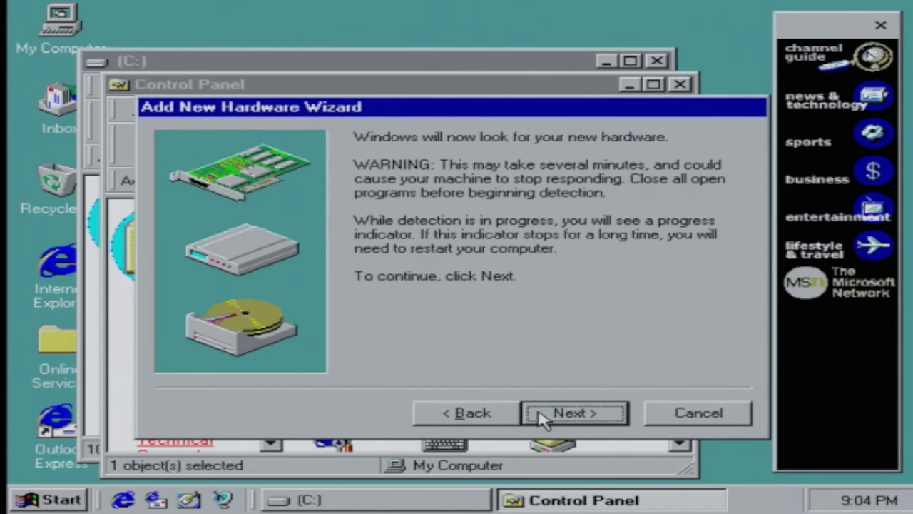
{"action": "left_click", "coordinate": [542, 420]}
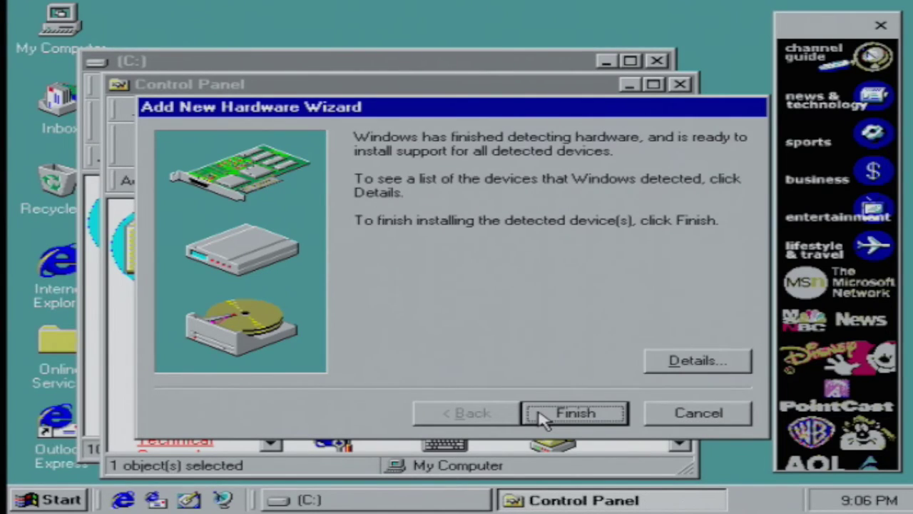
{"action": "left_click", "coordinate": [671, 368]}
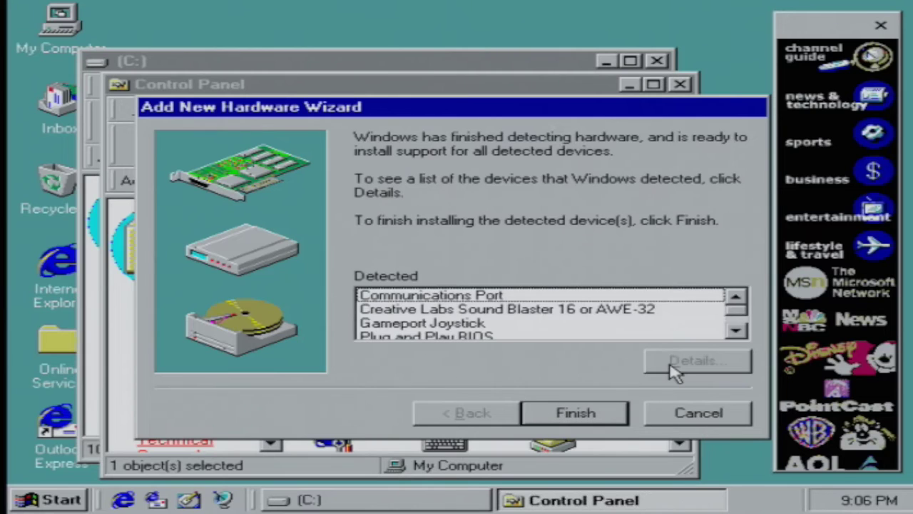
{"action": "left_click", "coordinate": [736, 332]}
{"action": "left_click", "coordinate": [736, 332]}
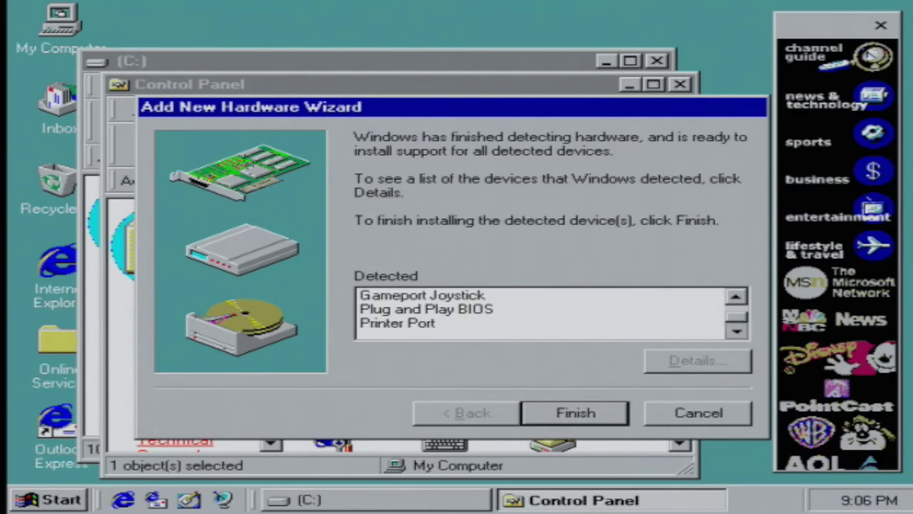
{"action": "left_click", "coordinate": [551, 408]}
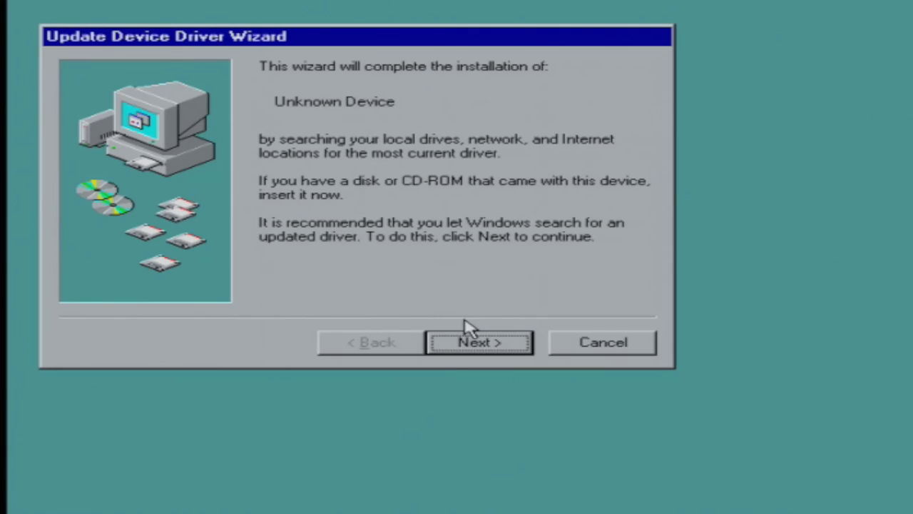
Install the Compaq Presario 336-DF Modem driver from the Compaq_Presario_2100_Modem_Windows_95_Drivers folder
{"action": "left_click", "coordinate": [466, 341]}
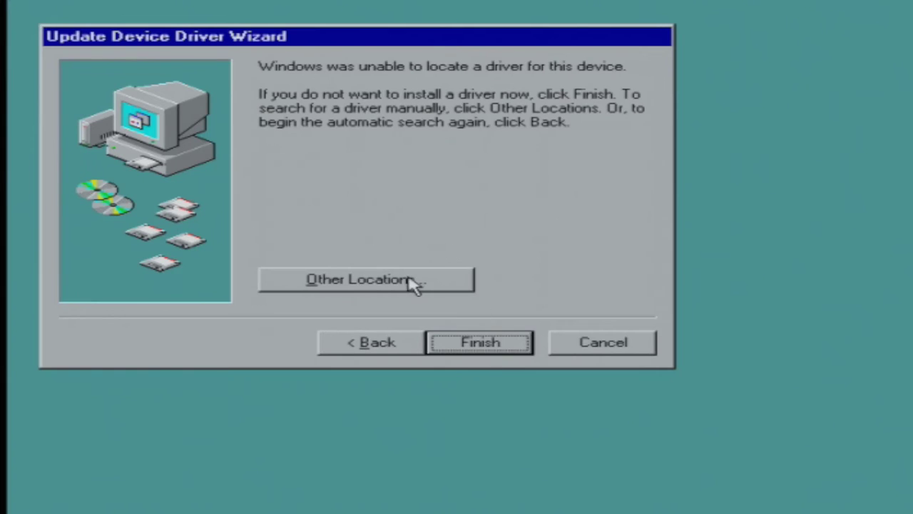
{"action": "left_click", "coordinate": [414, 282]}
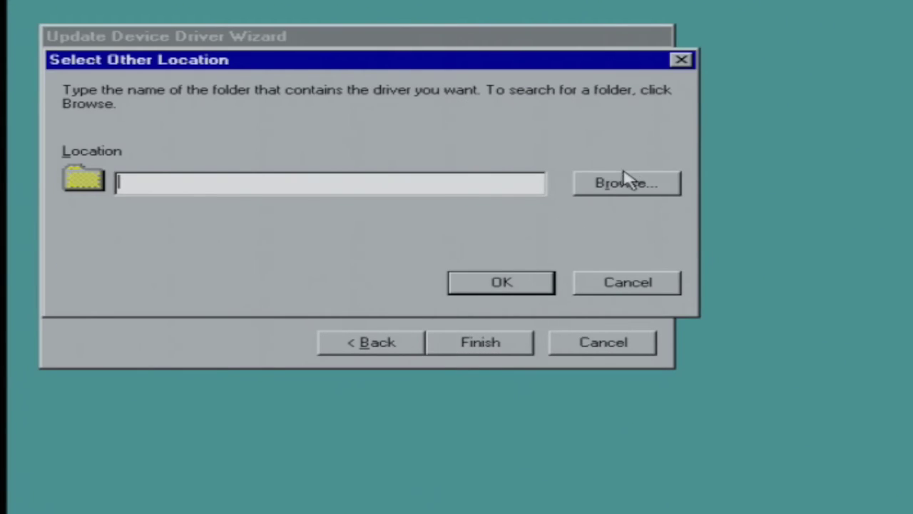
{"action": "left_click", "coordinate": [624, 183]}
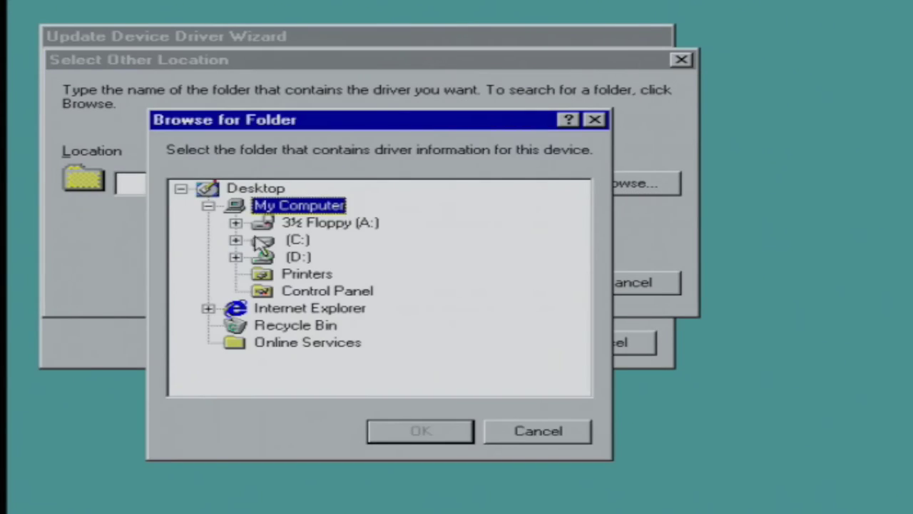
{"action": "double_click", "coordinate": [254, 238]}
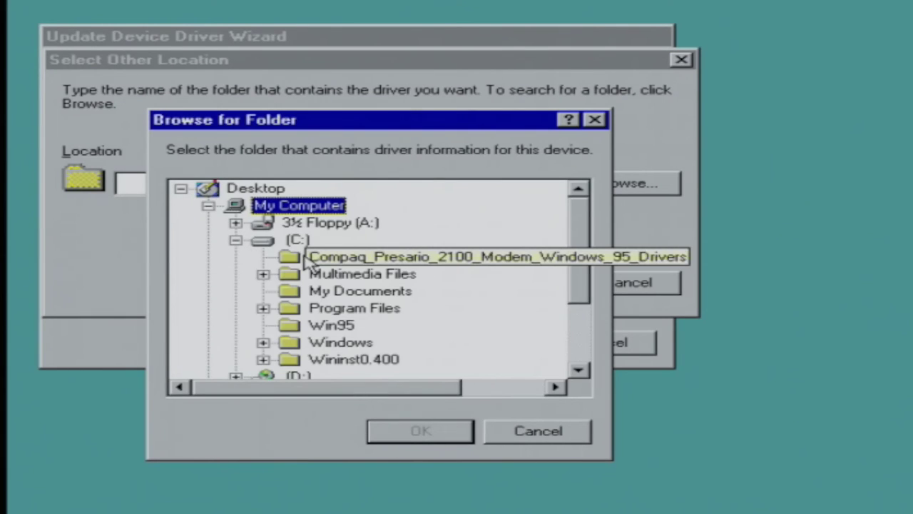
{"action": "left_click", "coordinate": [308, 258]}
{"action": "left_click", "coordinate": [394, 432]}
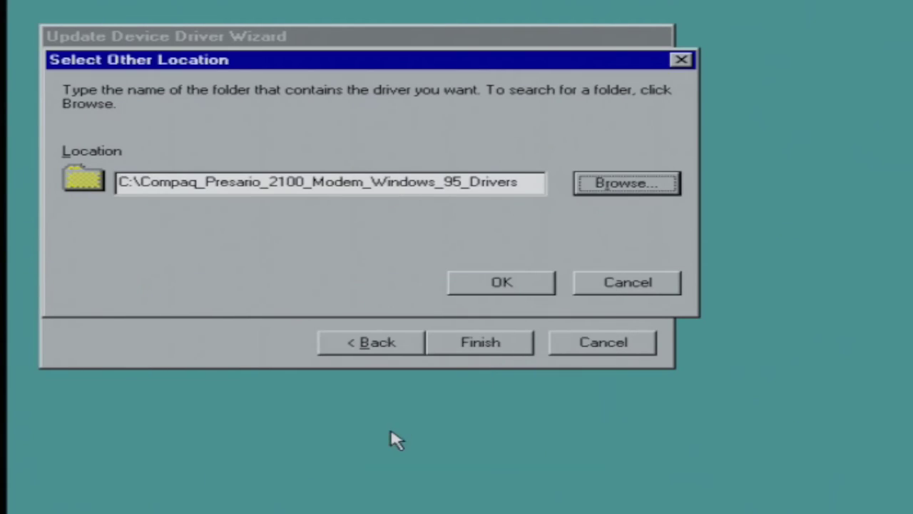
{"action": "left_click", "coordinate": [514, 283]}
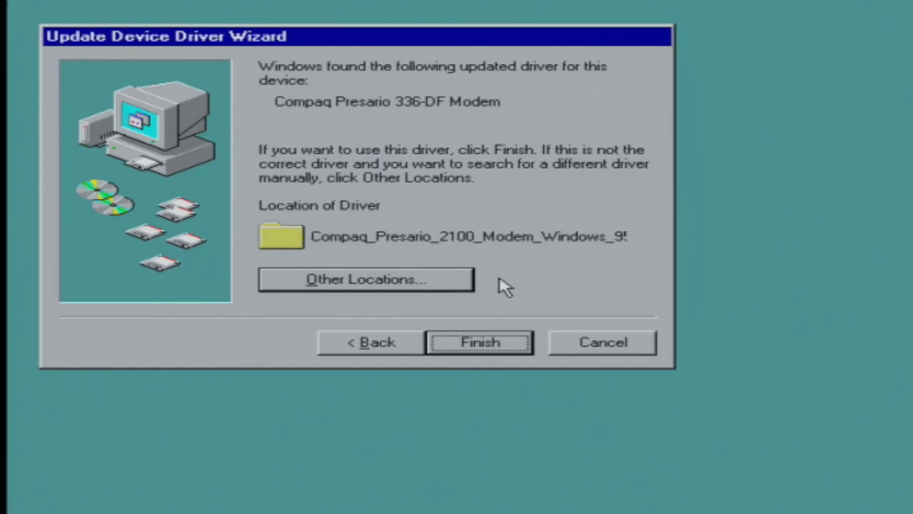
{"action": "left_click", "coordinate": [488, 344]}
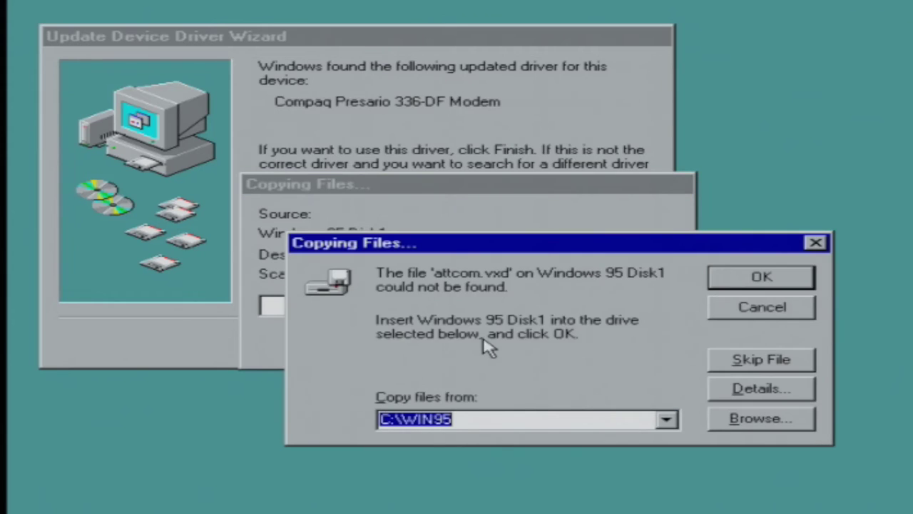
Supply the missing attcom.vxd from C:\COMPAQ~1 and finish the modem driver installation
{"action": "left_click", "coordinate": [748, 419]}
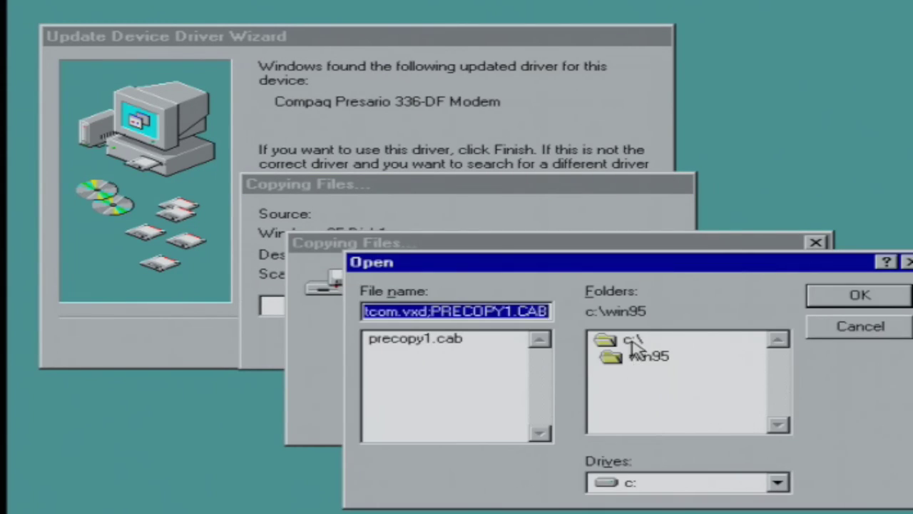
{"action": "double_click", "coordinate": [633, 341]}
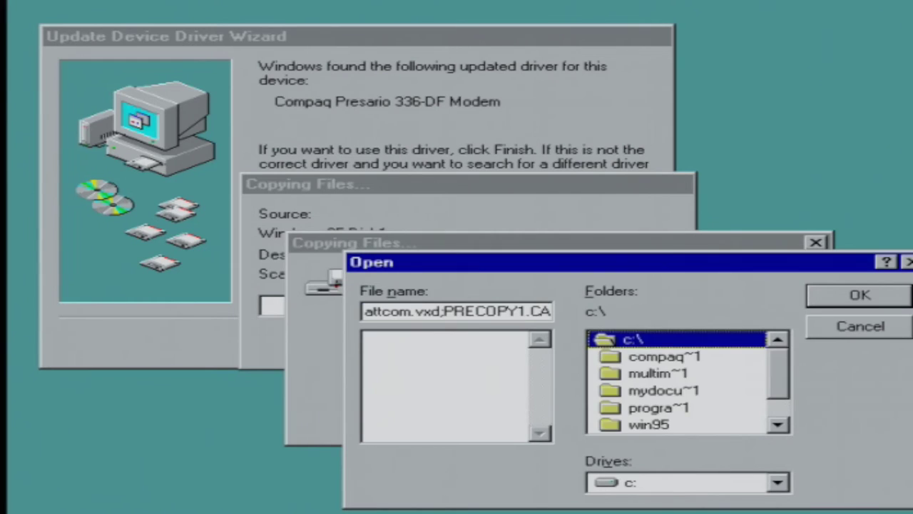
{"action": "double_click", "coordinate": [707, 362]}
{"action": "left_click", "coordinate": [840, 299]}
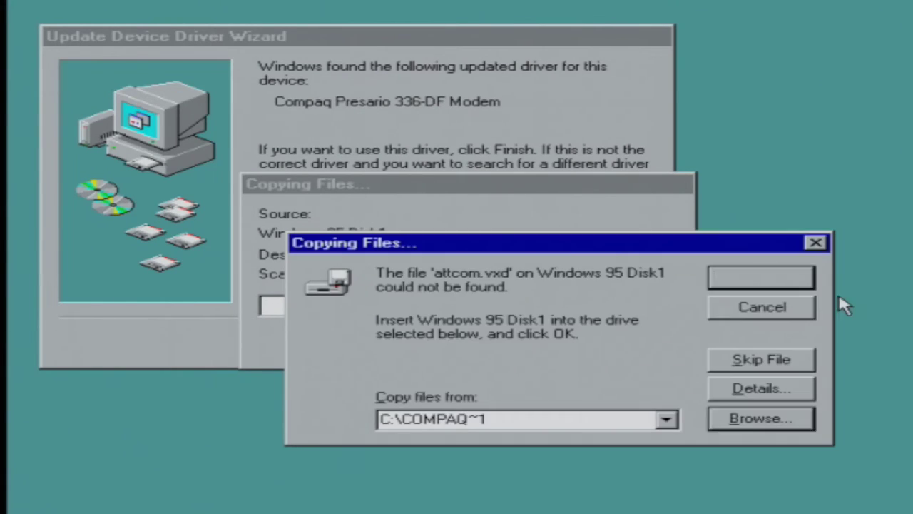
{"action": "left_click", "coordinate": [792, 282]}
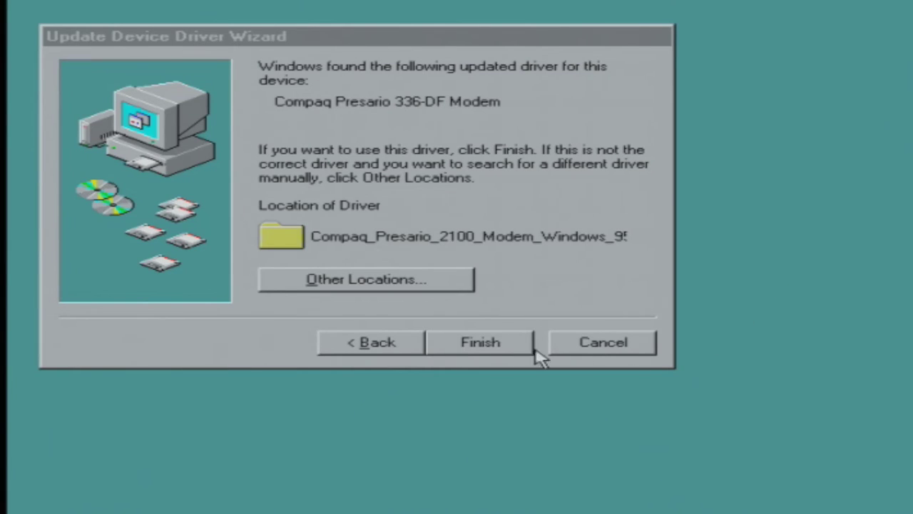
{"action": "left_click", "coordinate": [479, 344]}
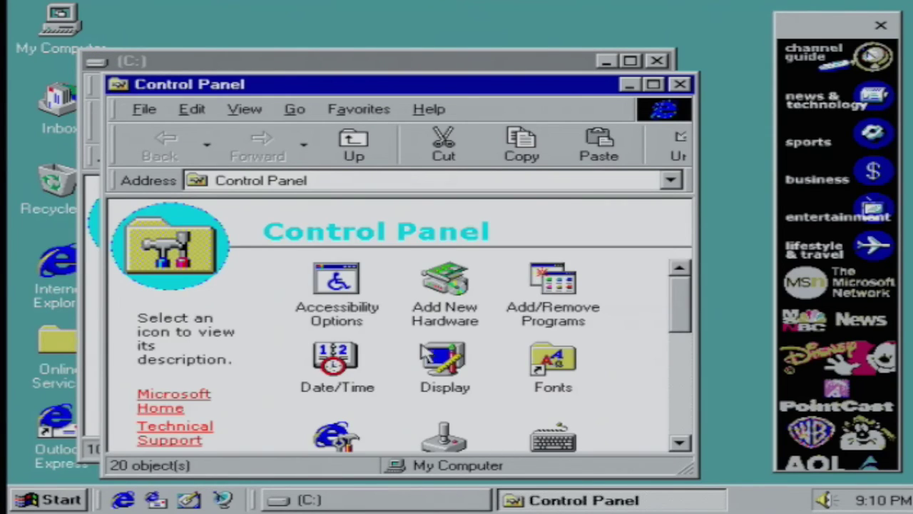
Start Add New Hardware without detection and choose Display adapters as the hardware type
{"action": "mouse_move", "coordinate": [438, 307]}
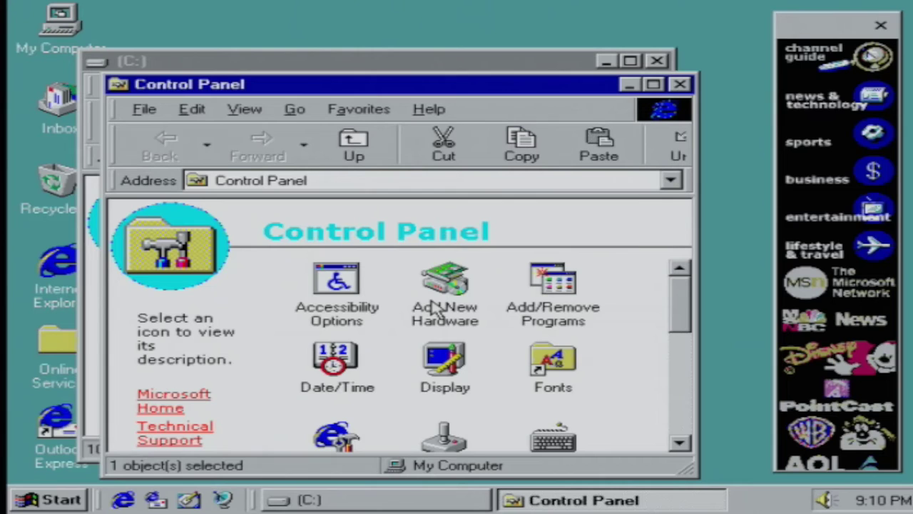
{"action": "left_click", "coordinate": [438, 306]}
{"action": "left_click", "coordinate": [438, 316]}
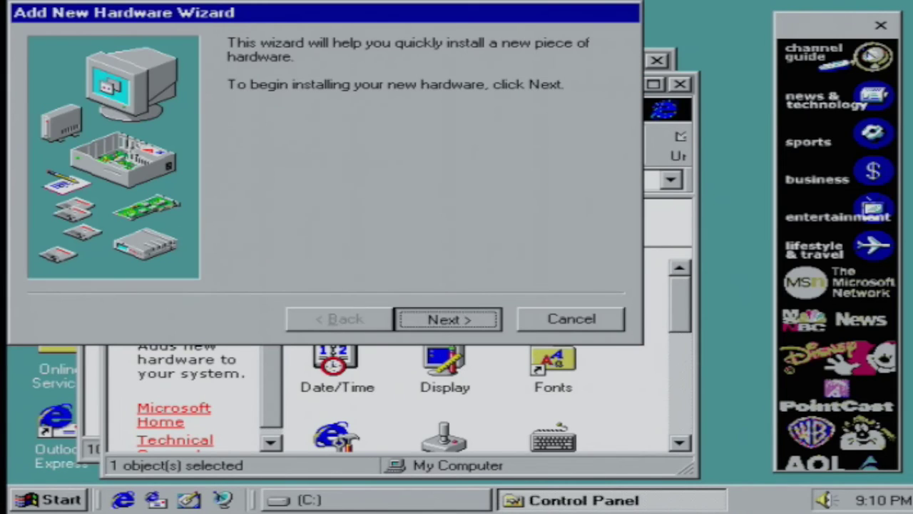
{"action": "left_click", "coordinate": [258, 209]}
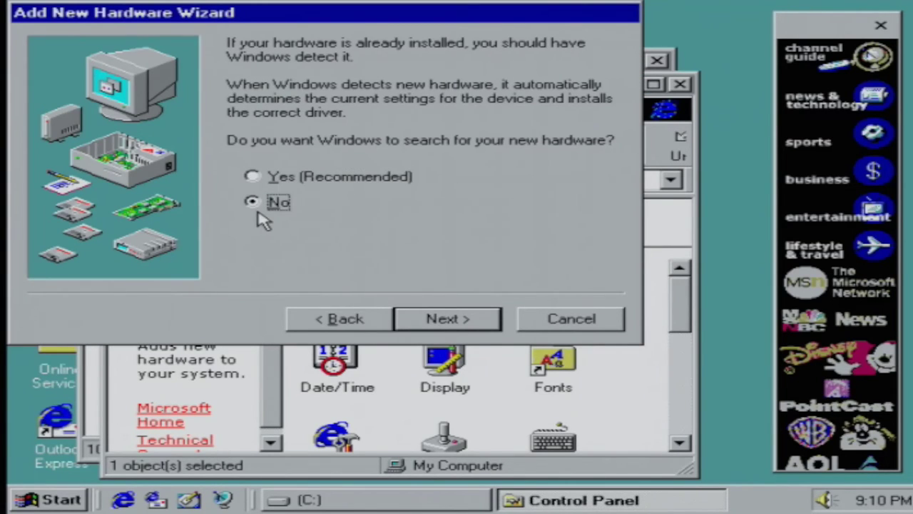
{"action": "left_click", "coordinate": [428, 319]}
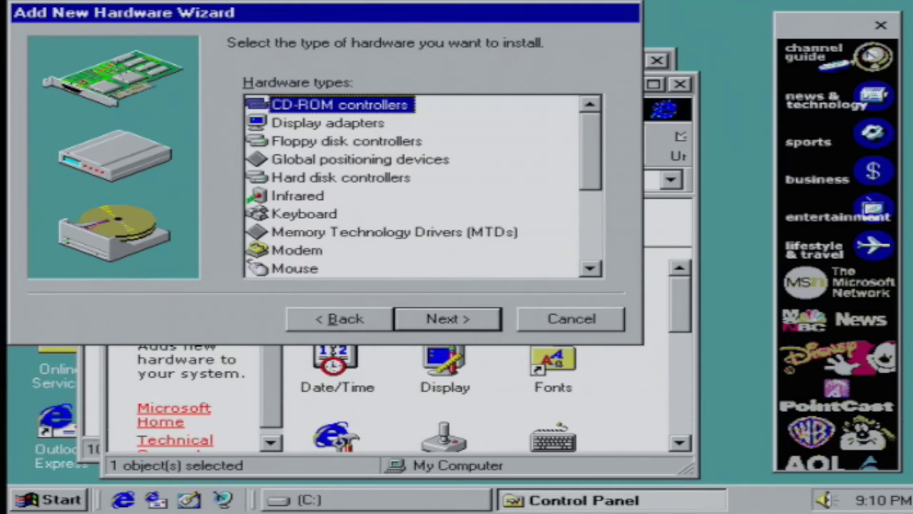
{"action": "left_click", "coordinate": [391, 124]}
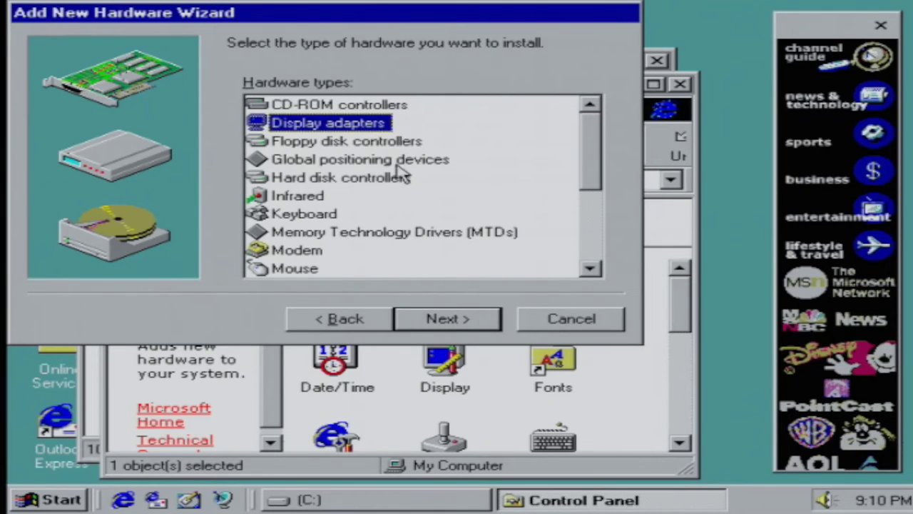
{"action": "left_click", "coordinate": [447, 319]}
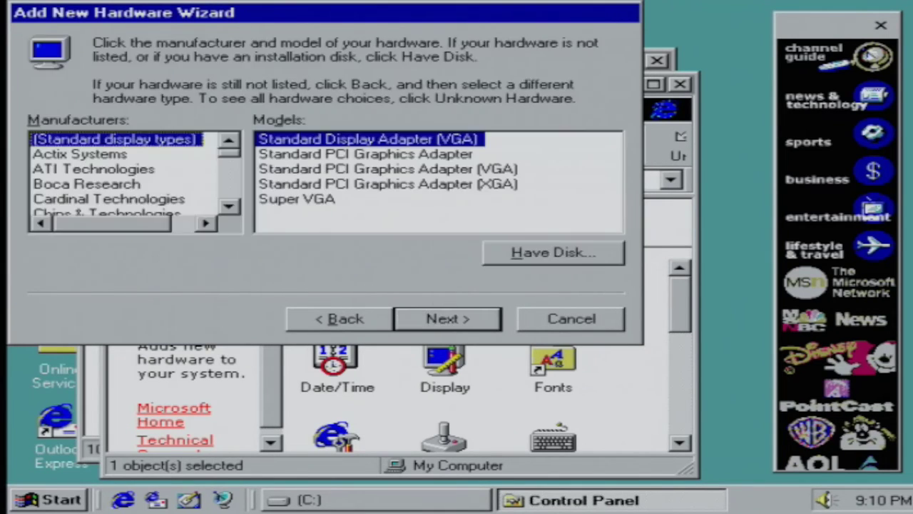
Install Cyrix XpressGRAPHICS from cx55x0mp.inf in C:\PROGRA~1\CYRIXC~1 via Have Disk
{"action": "left_click", "coordinate": [503, 253]}
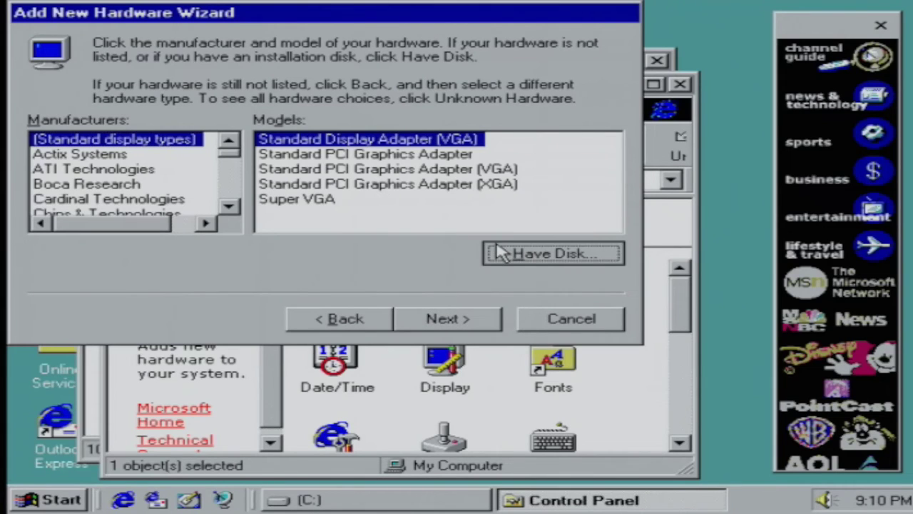
{"action": "left_click", "coordinate": [494, 204]}
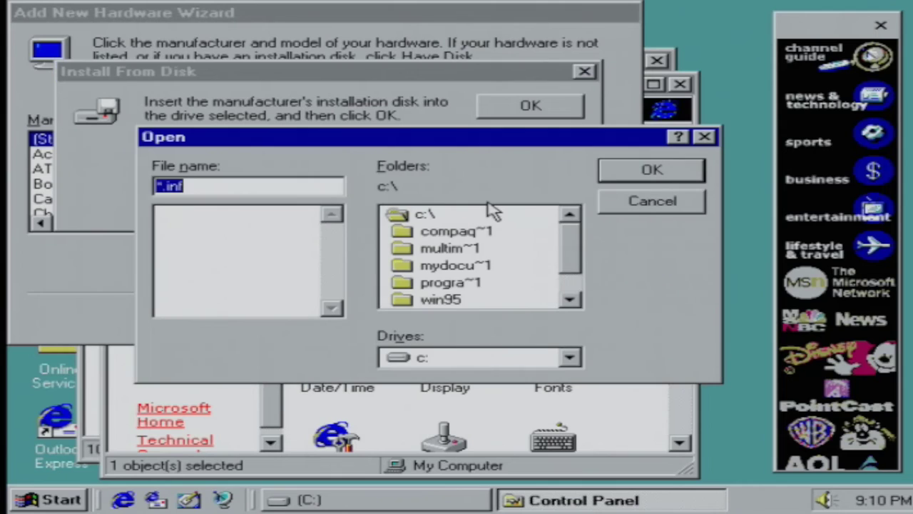
{"action": "double_click", "coordinate": [451, 283]}
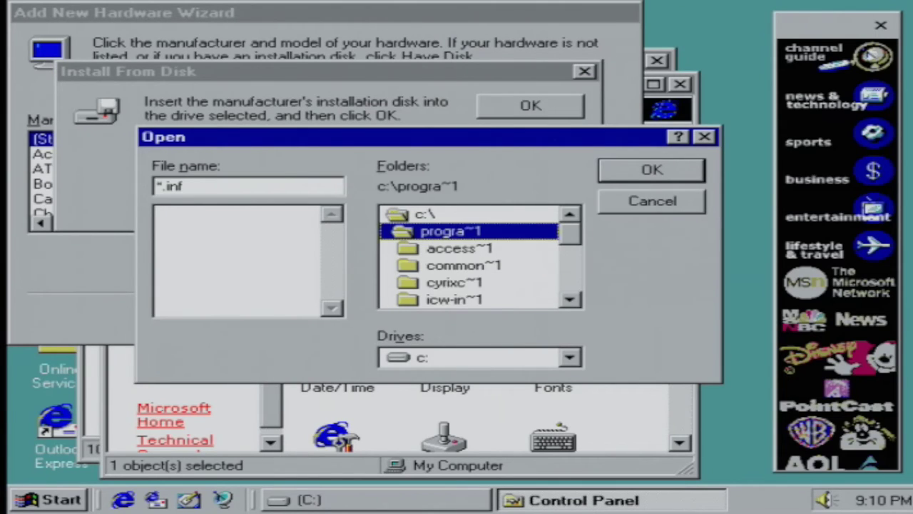
{"action": "double_click", "coordinate": [468, 284]}
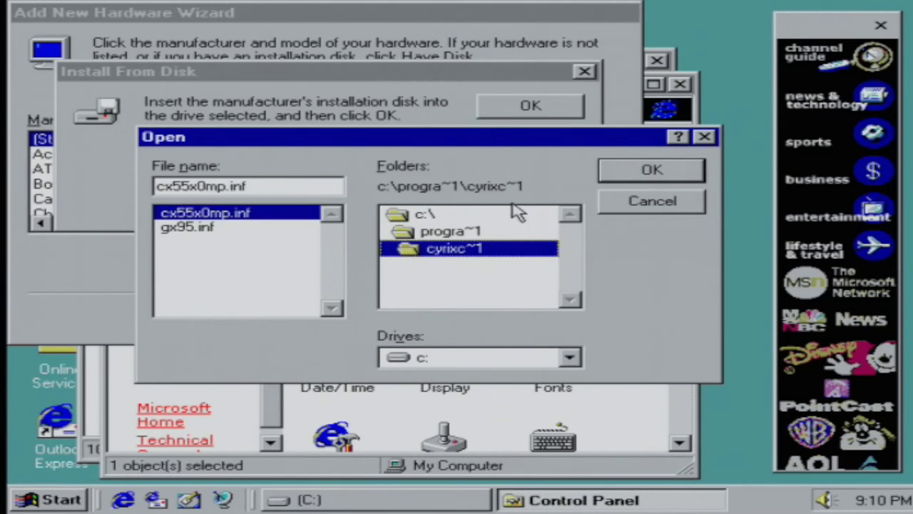
{"action": "left_click", "coordinate": [621, 175]}
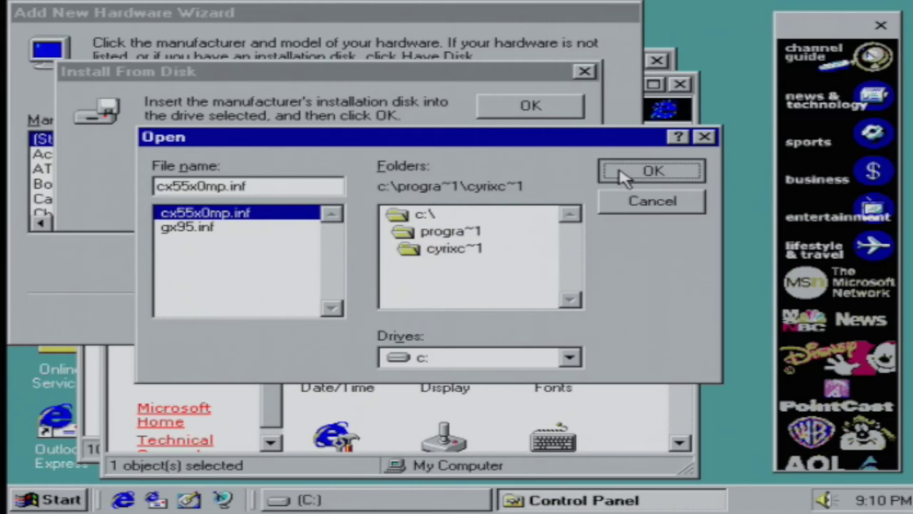
{"action": "left_click", "coordinate": [569, 112]}
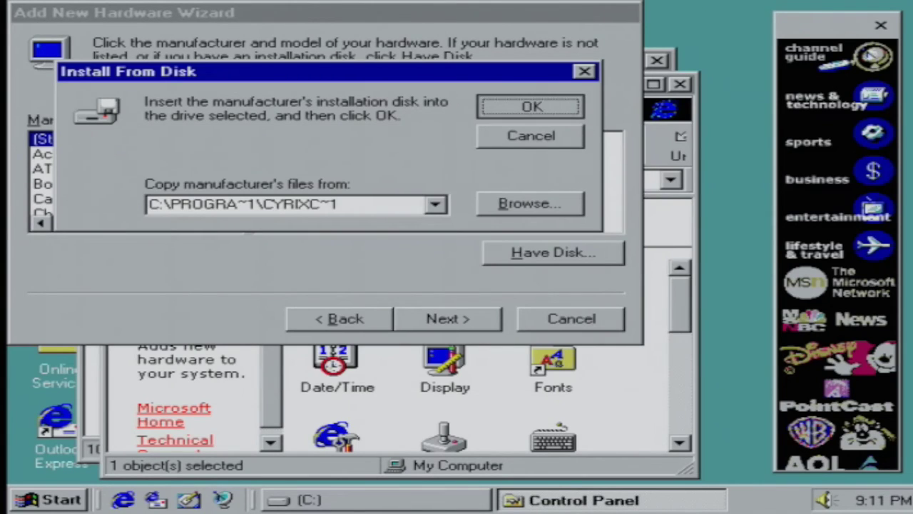
{"action": "left_click", "coordinate": [535, 374]}
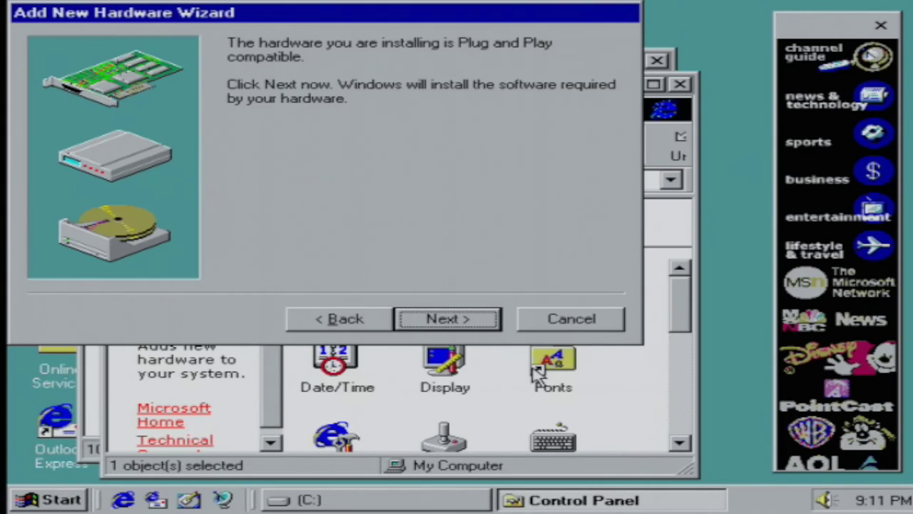
{"action": "left_click", "coordinate": [486, 323]}
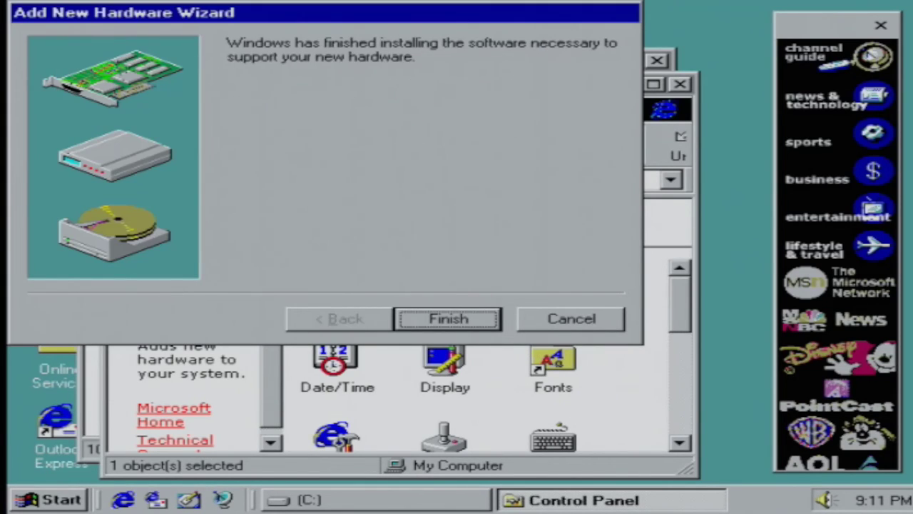
Close the hardware wizard, Control Panel, and the drive C window
{"action": "left_click", "coordinate": [485, 323]}
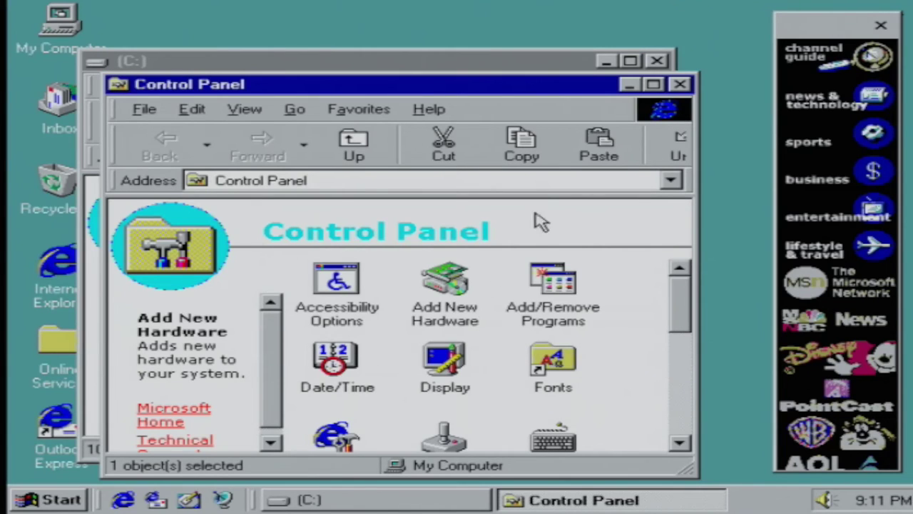
{"action": "left_click", "coordinate": [681, 85]}
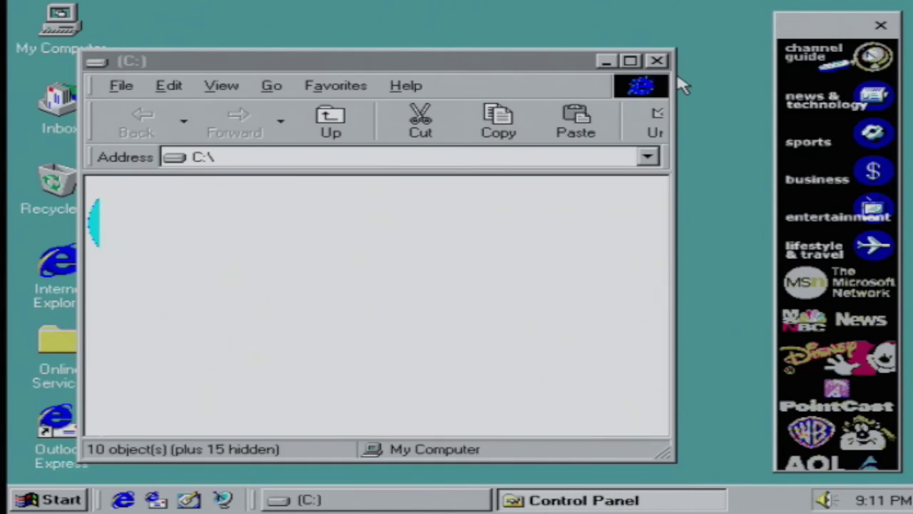
{"action": "left_click", "coordinate": [657, 60]}
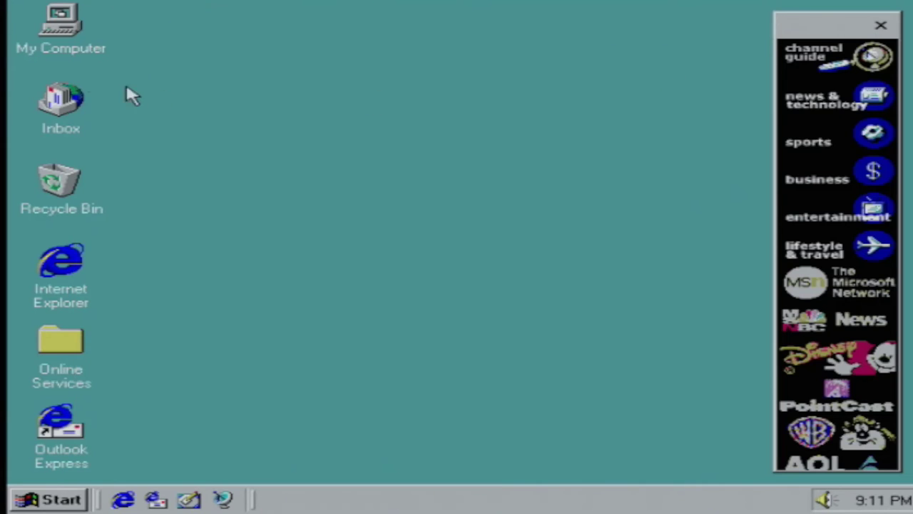
Begin updating the Standard Display Adapter (VGA) driver from Device Manager
{"action": "right_click", "coordinate": [46, 42]}
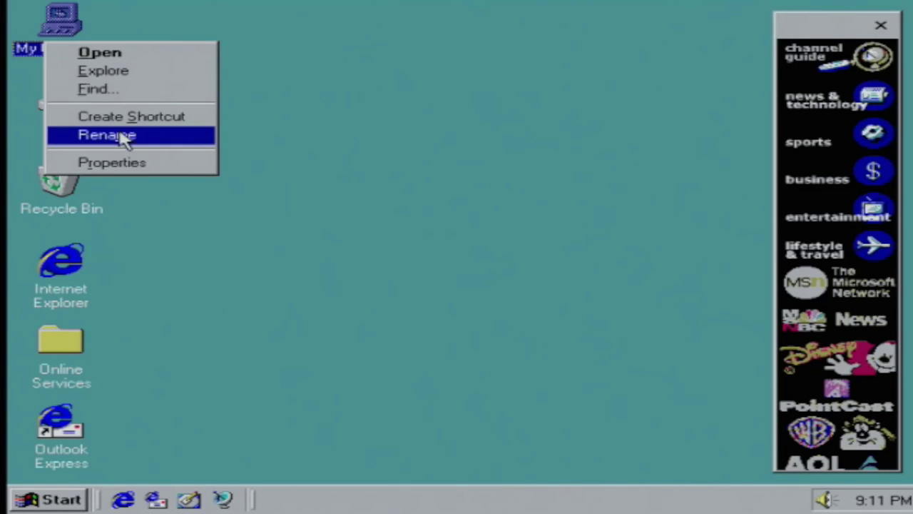
{"action": "left_click", "coordinate": [119, 168]}
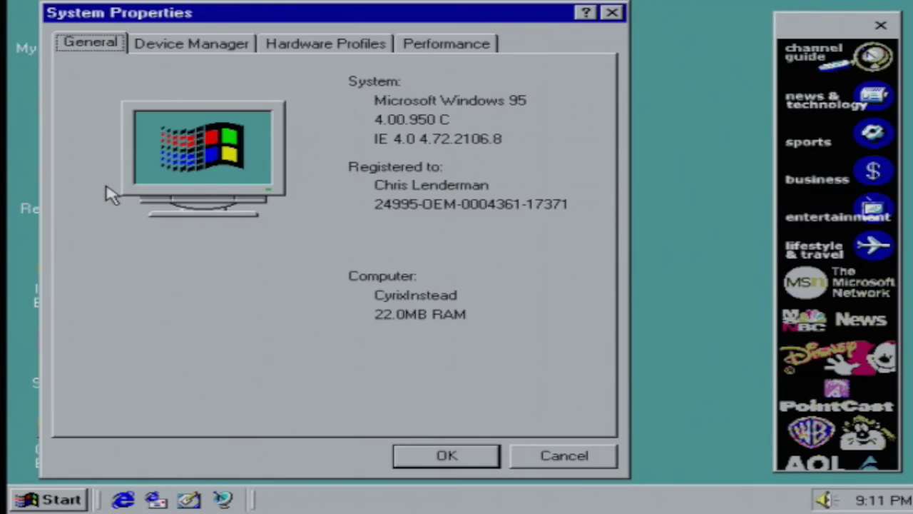
{"action": "left_click", "coordinate": [176, 40]}
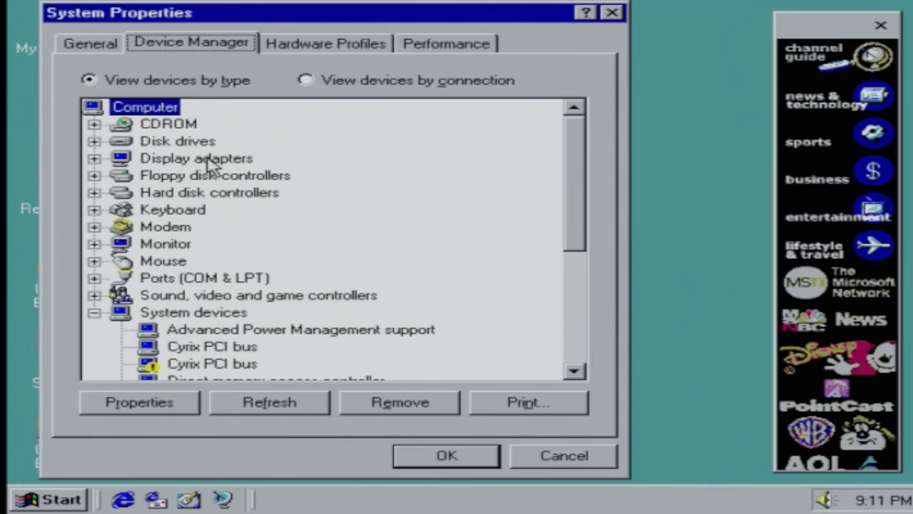
{"action": "double_click", "coordinate": [208, 160]}
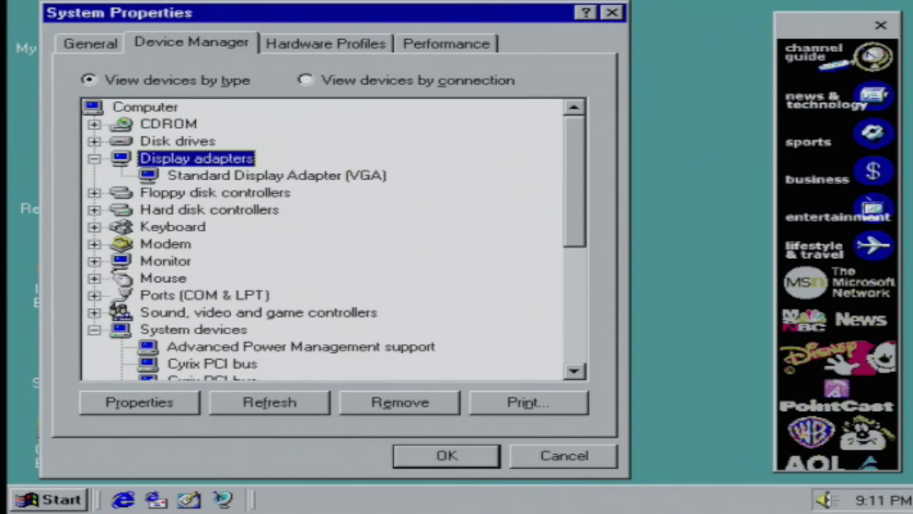
{"action": "double_click", "coordinate": [218, 179]}
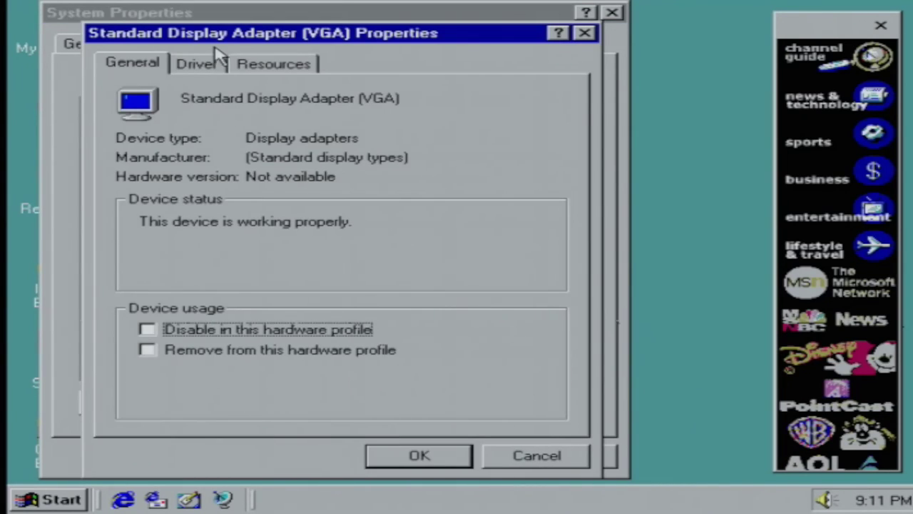
{"action": "left_click", "coordinate": [221, 67]}
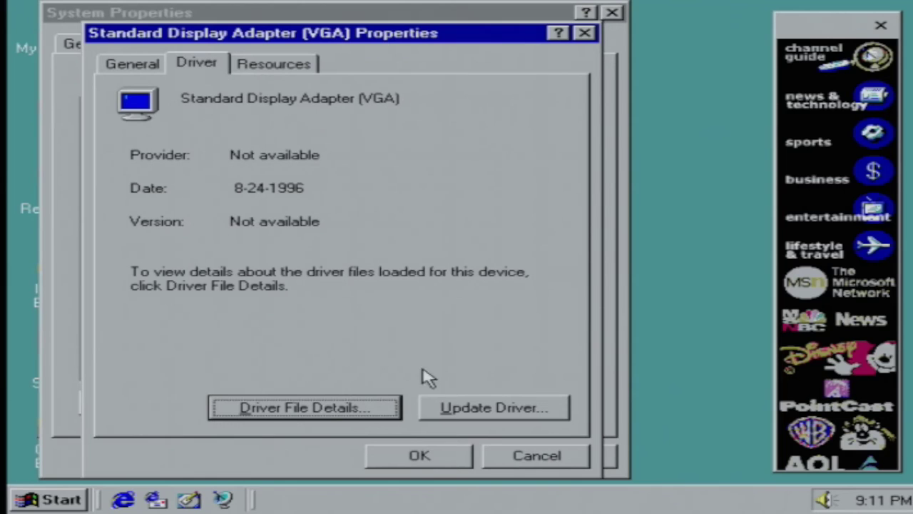
{"action": "left_click", "coordinate": [442, 406]}
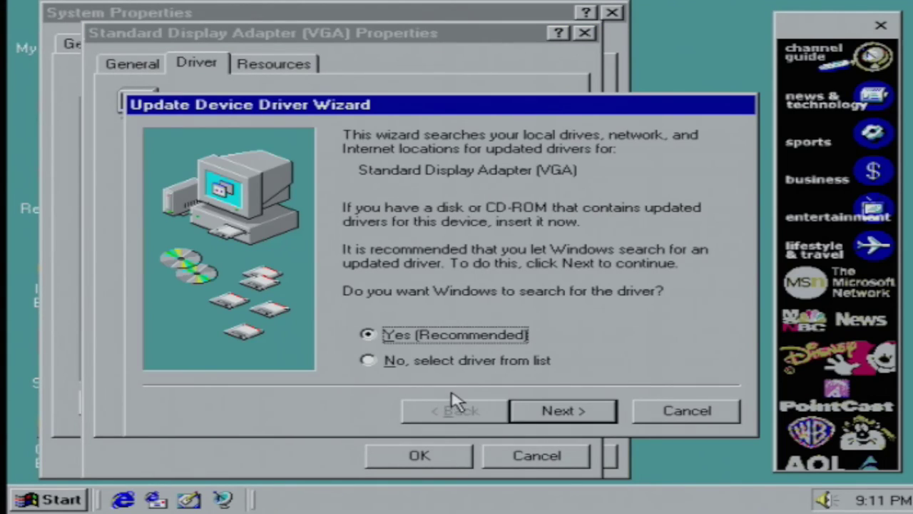
Pick Cyrix Corporation's Cyrix XpressGRAPHICS(TM) from the full driver list and install it
{"action": "left_click", "coordinate": [534, 360]}
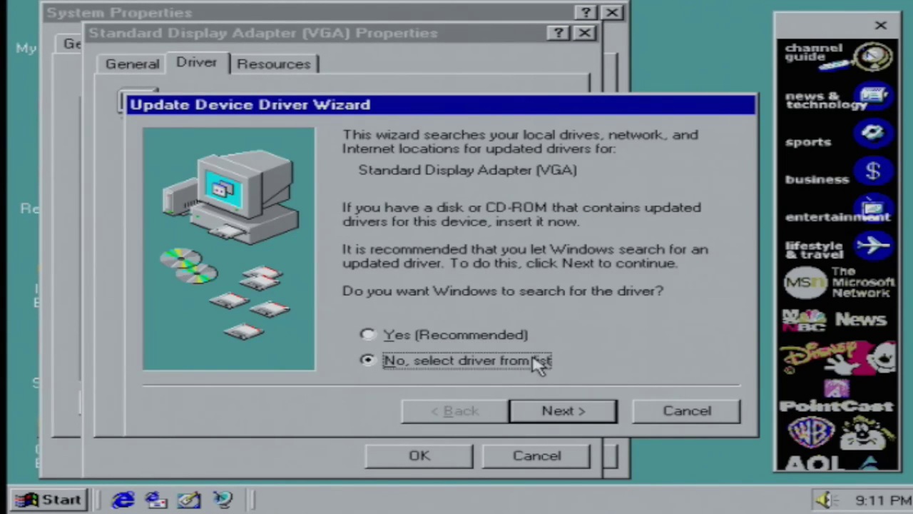
{"action": "left_click", "coordinate": [542, 414]}
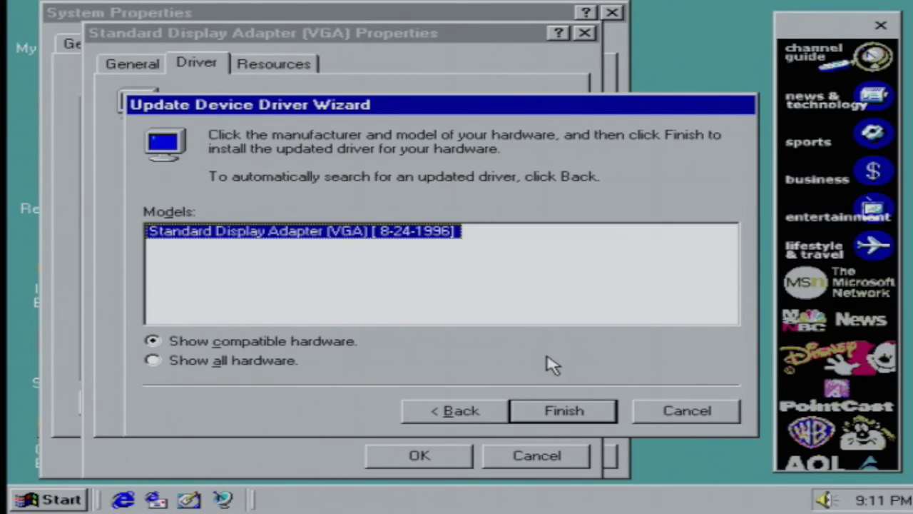
{"action": "left_click", "coordinate": [271, 362]}
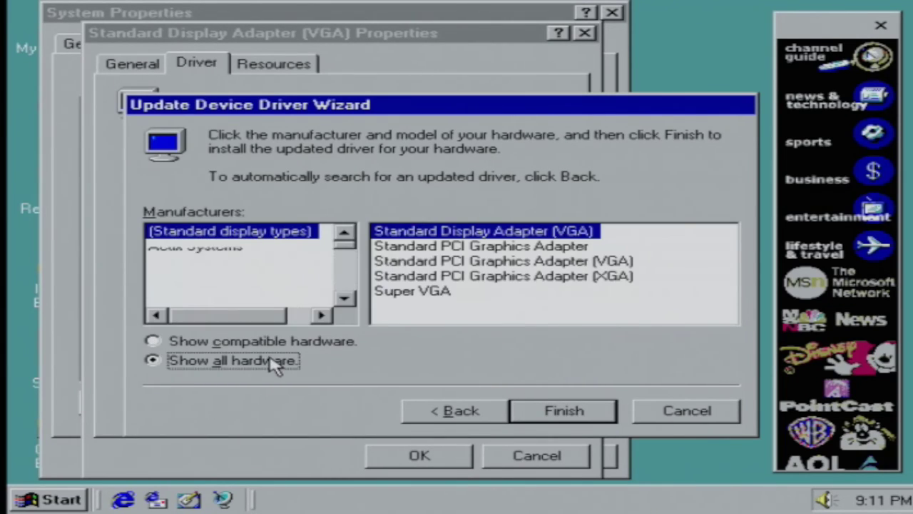
{"action": "left_click", "coordinate": [345, 299]}
{"action": "left_click", "coordinate": [345, 299]}
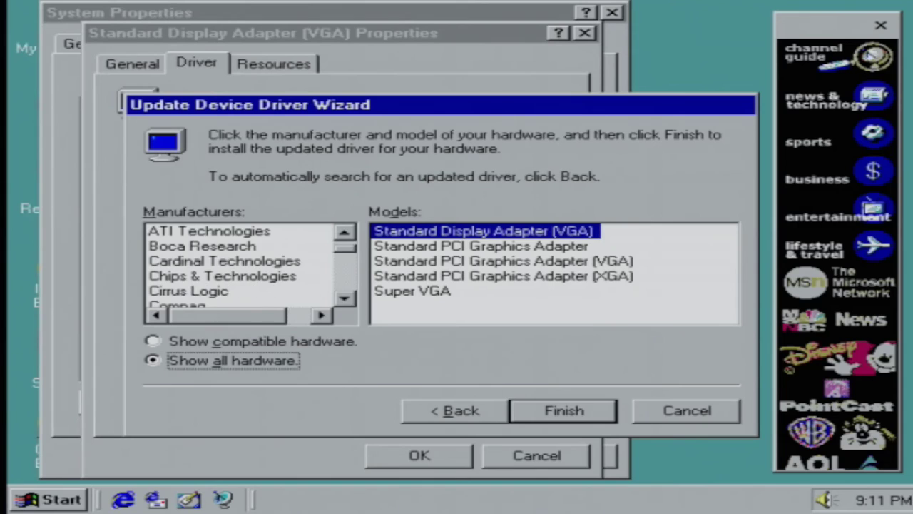
{"action": "left_click", "coordinate": [345, 299]}
{"action": "left_click", "coordinate": [300, 292]}
{"action": "key", "text": "Down"}
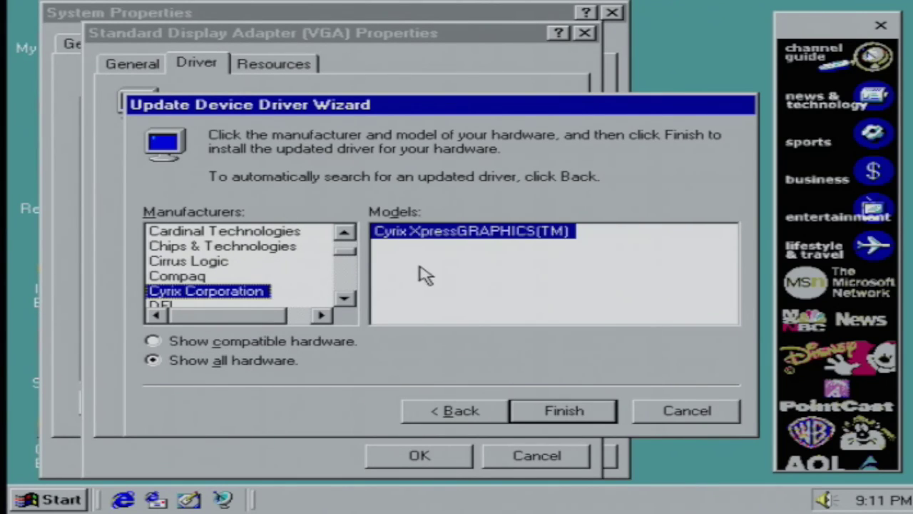
{"action": "left_click", "coordinate": [540, 414]}
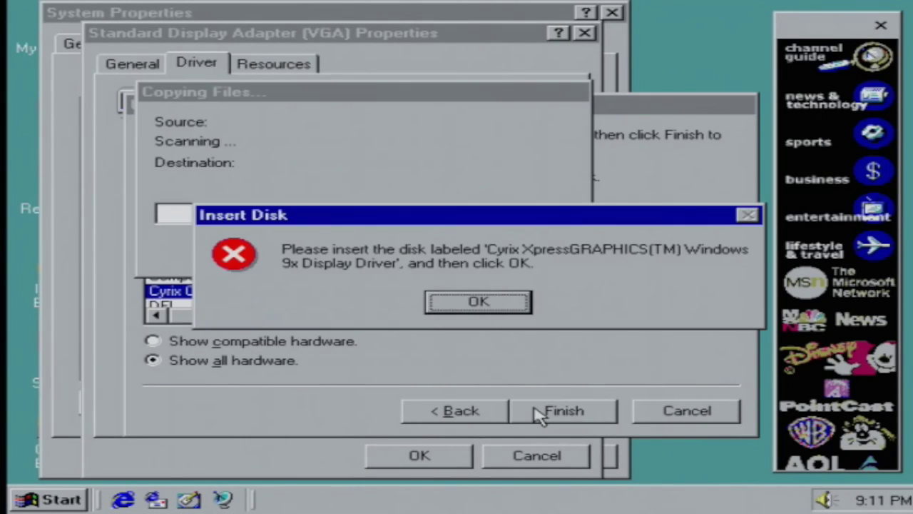
Locate gx95.drv in C:\PROGRA~1\CYRIXC~1 so the display driver files copy
{"action": "left_click", "coordinate": [492, 303]}
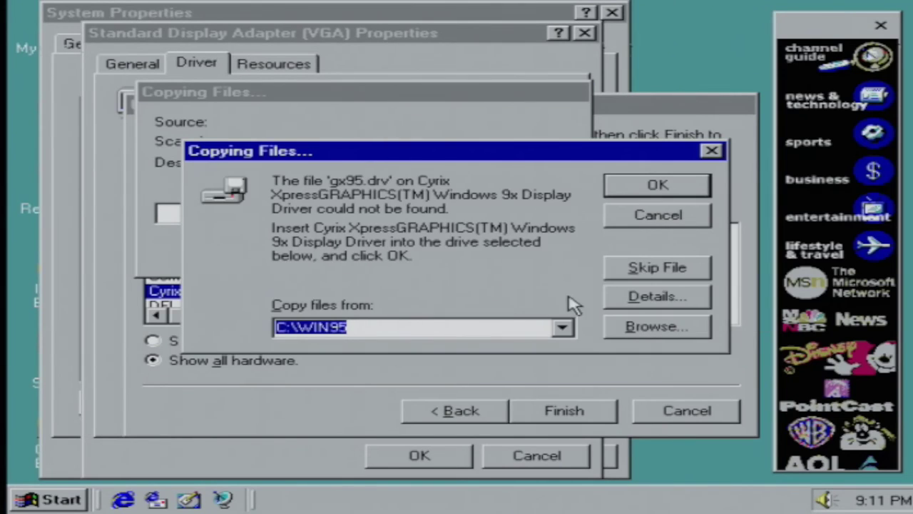
{"action": "left_click", "coordinate": [637, 328]}
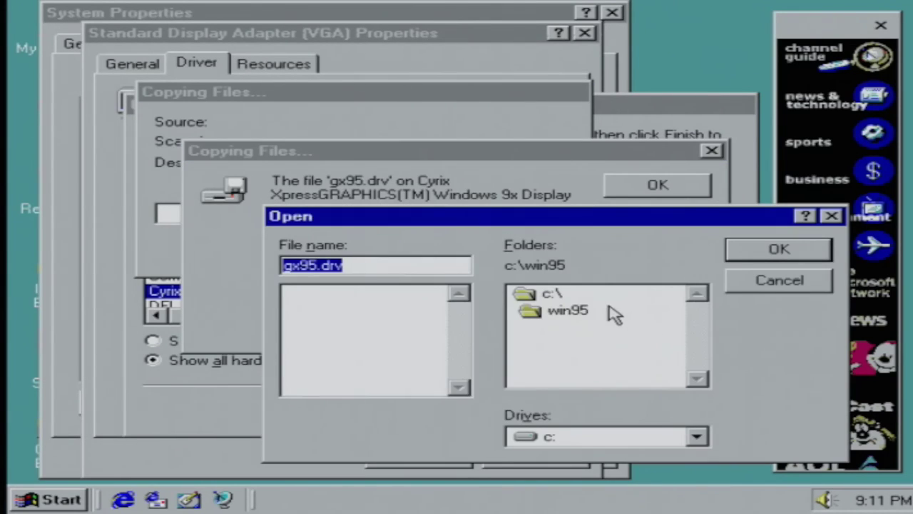
{"action": "double_click", "coordinate": [603, 298]}
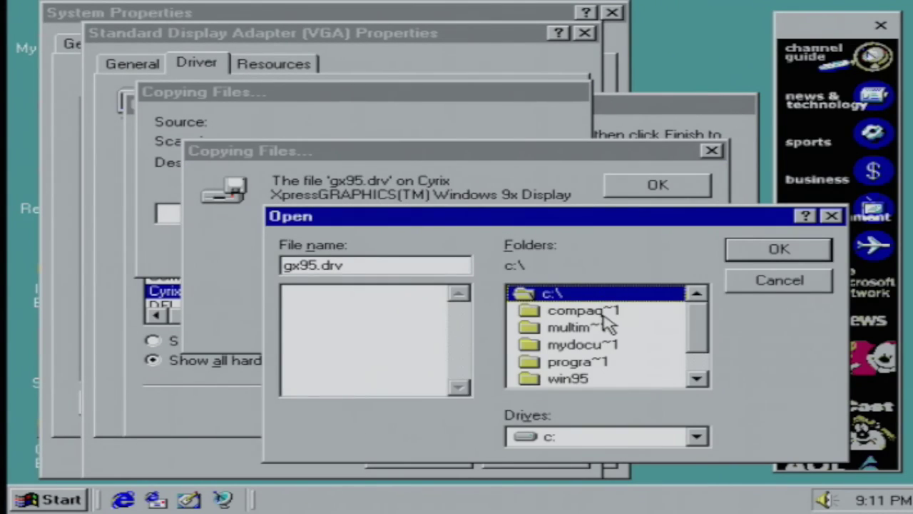
{"action": "double_click", "coordinate": [605, 362]}
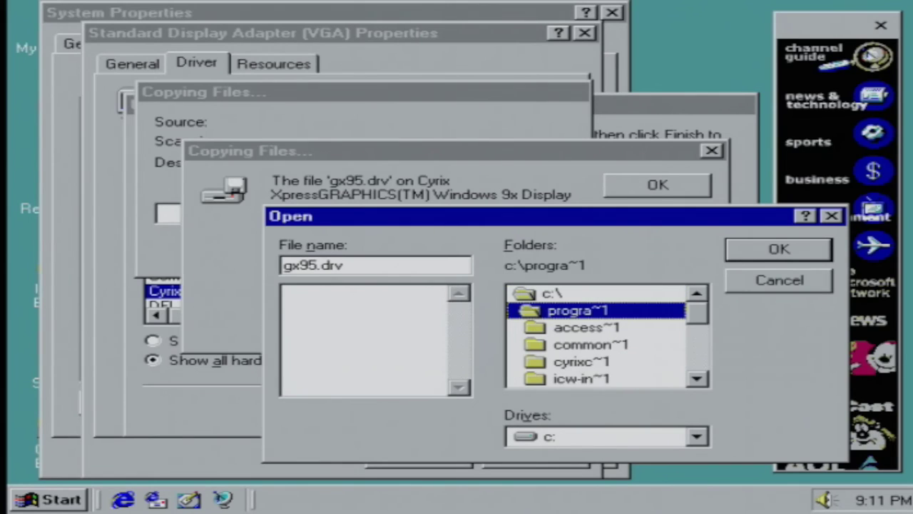
{"action": "double_click", "coordinate": [598, 362]}
{"action": "left_click", "coordinate": [762, 269]}
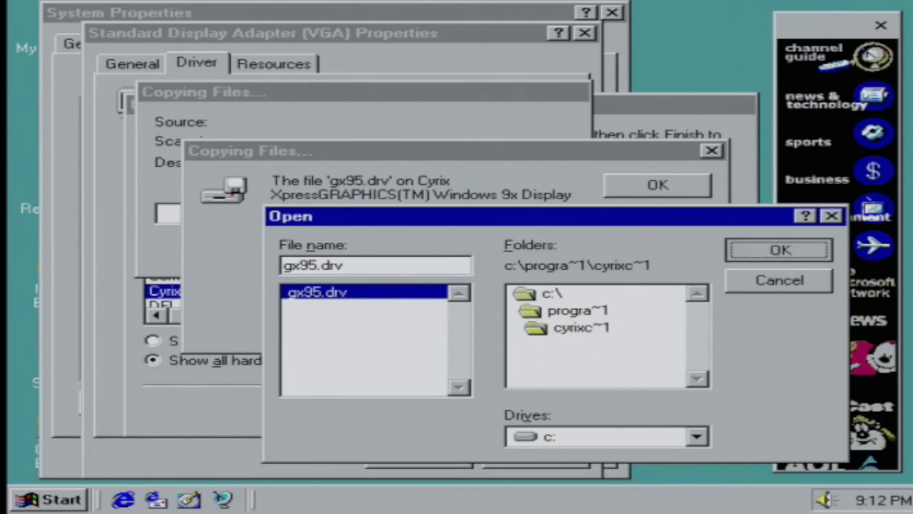
{"action": "left_click", "coordinate": [666, 188]}
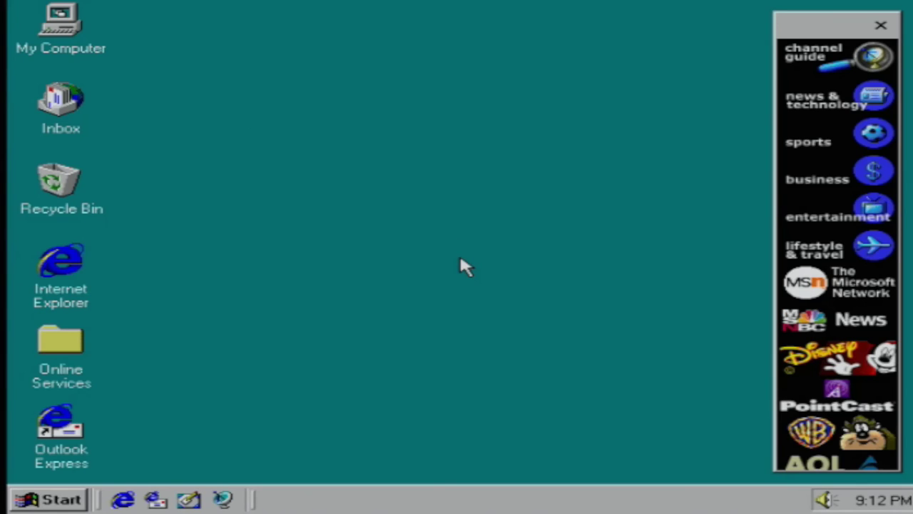
Set the desktop area to 1024 by 768 with High Color (16 bit), applying without restart
{"action": "right_click", "coordinate": [460, 259]}
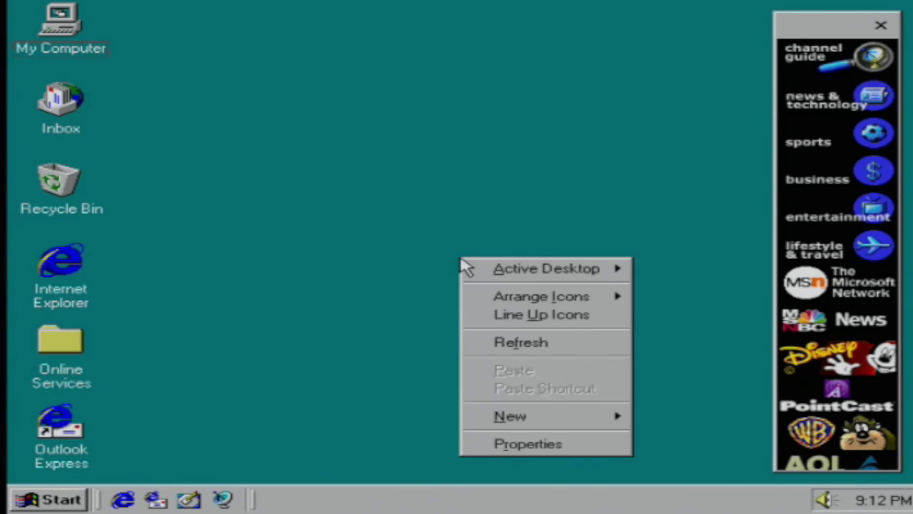
{"action": "left_click", "coordinate": [533, 448]}
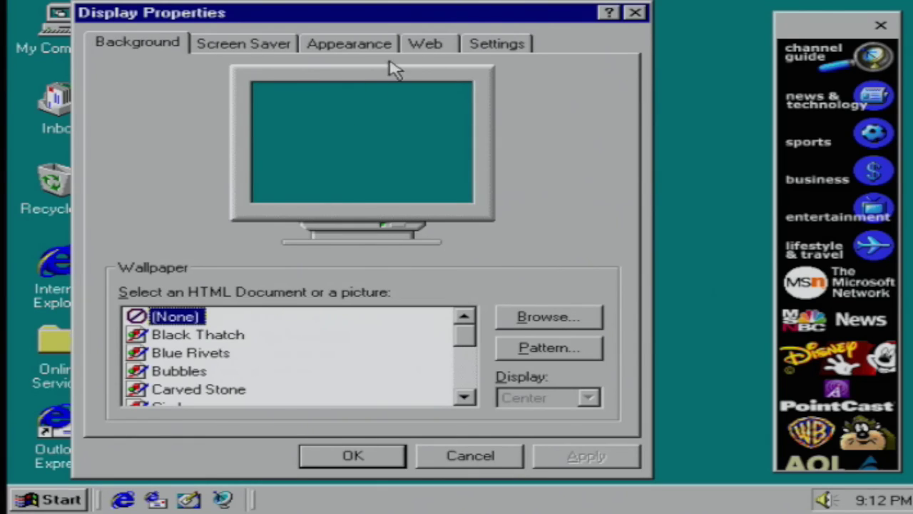
{"action": "left_click", "coordinate": [527, 42]}
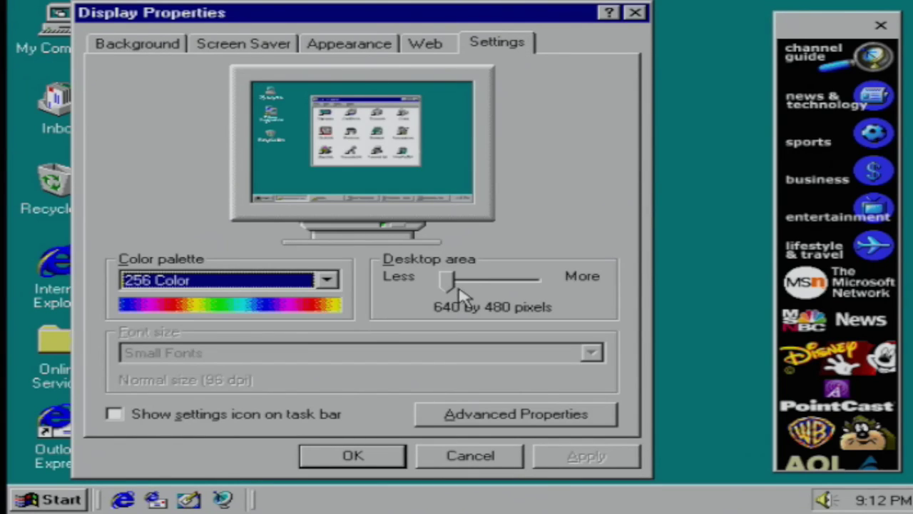
{"action": "left_click_drag", "start_coordinate": [452, 286], "coordinate": [512, 289]}
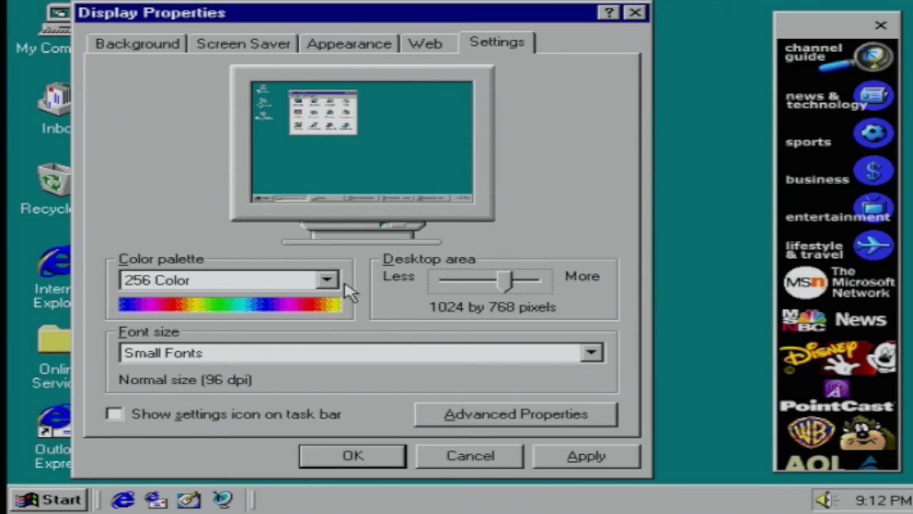
{"action": "left_click", "coordinate": [325, 282]}
{"action": "left_click", "coordinate": [311, 325]}
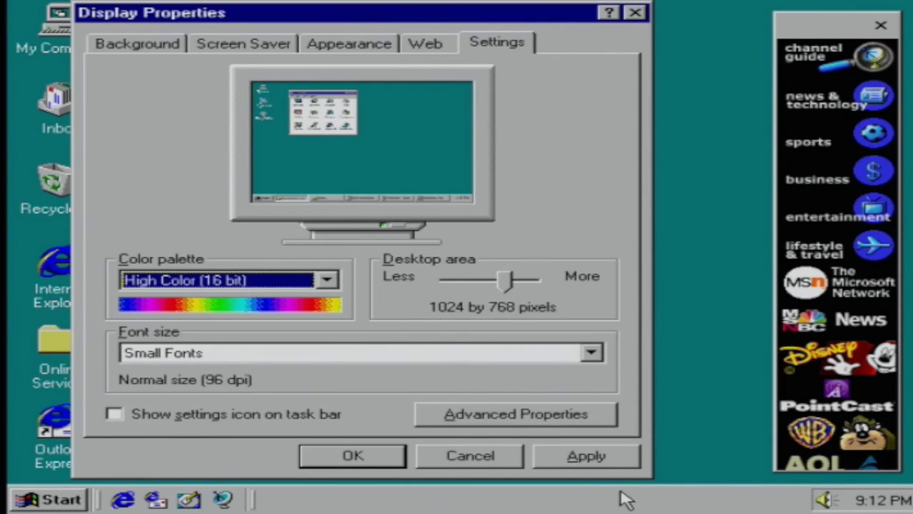
{"action": "left_click", "coordinate": [586, 456]}
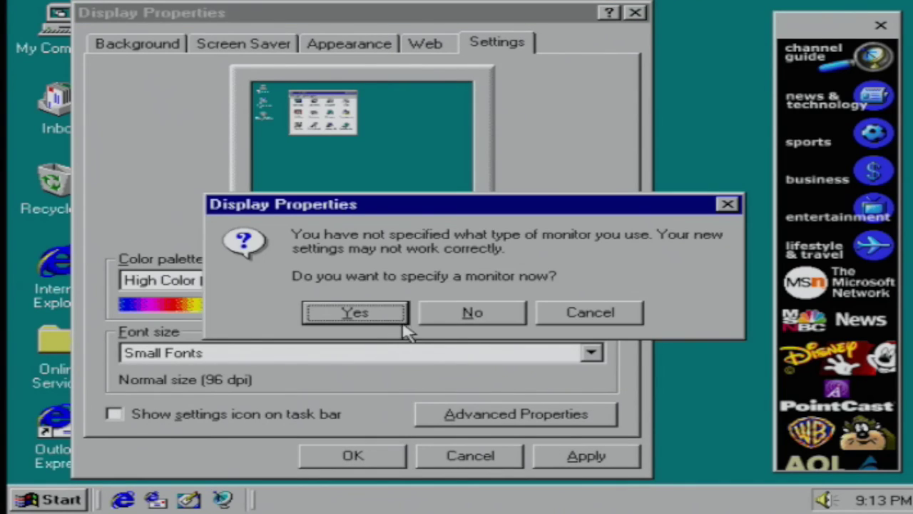
{"action": "left_click", "coordinate": [447, 315]}
{"action": "left_click", "coordinate": [449, 332]}
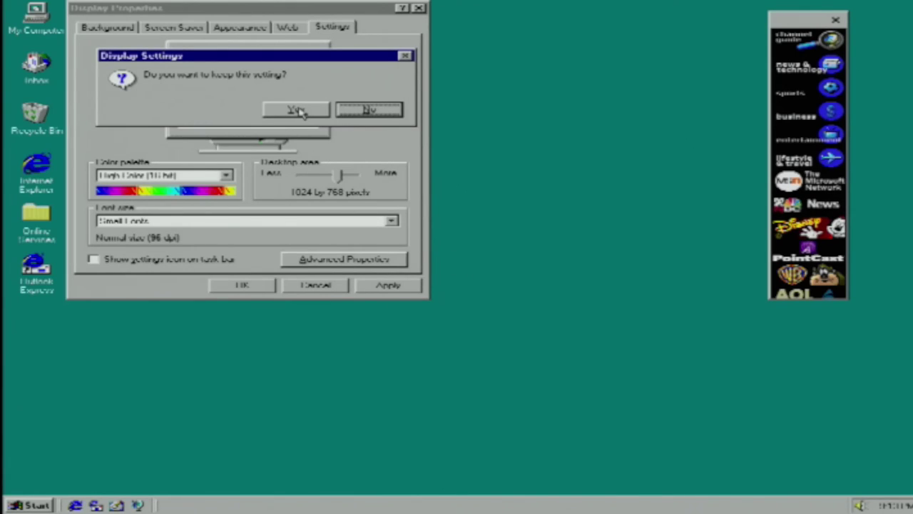
{"action": "left_click", "coordinate": [298, 110]}
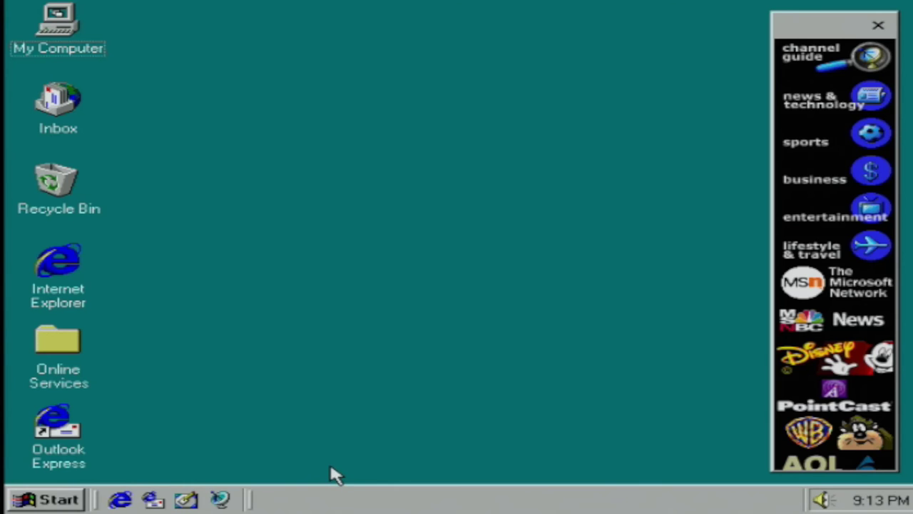
Remove the first Cyrix PCI bus entry in Device Manager
{"action": "right_click", "coordinate": [61, 24]}
{"action": "left_click", "coordinate": [134, 142]}
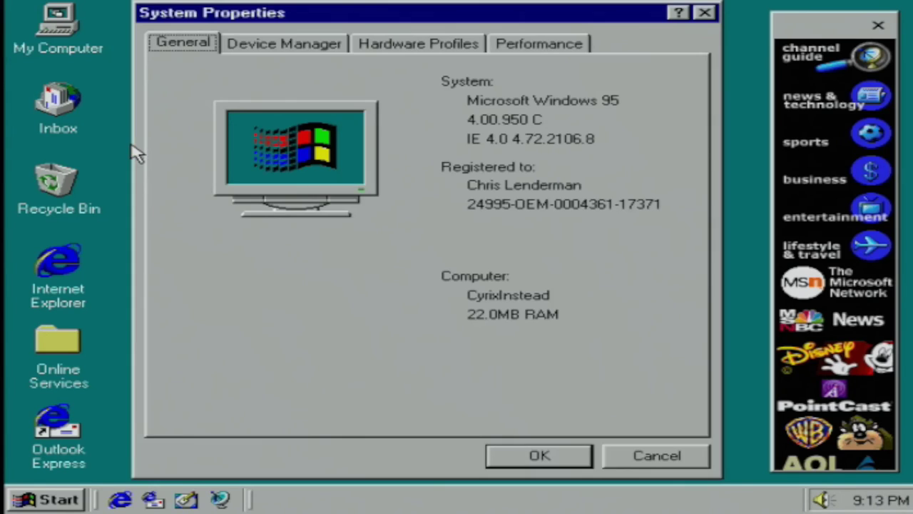
{"action": "left_click", "coordinate": [292, 43]}
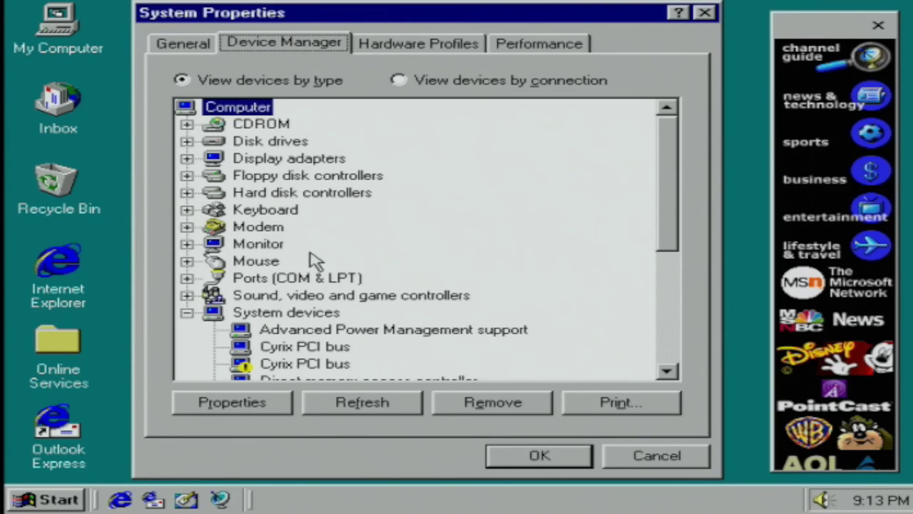
{"action": "left_click", "coordinate": [307, 349]}
{"action": "right_click", "coordinate": [307, 349]}
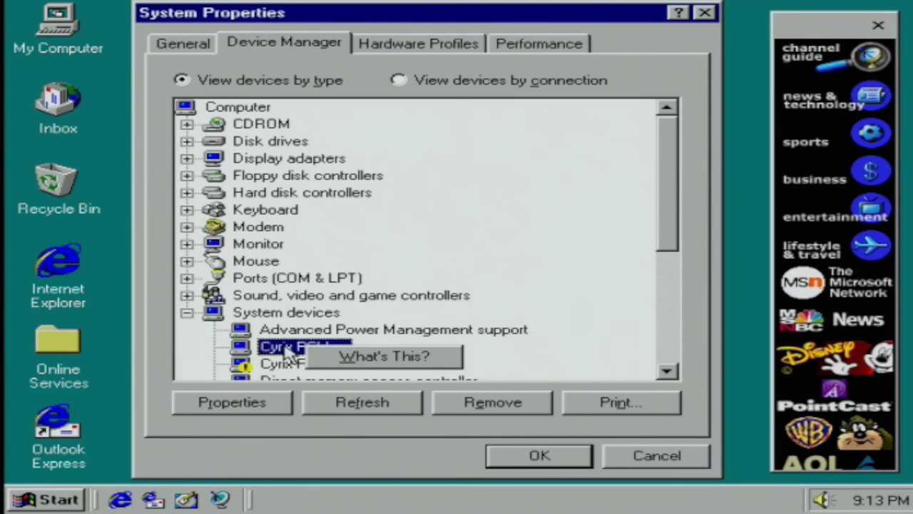
{"action": "left_click", "coordinate": [289, 353]}
{"action": "left_click", "coordinate": [458, 399]}
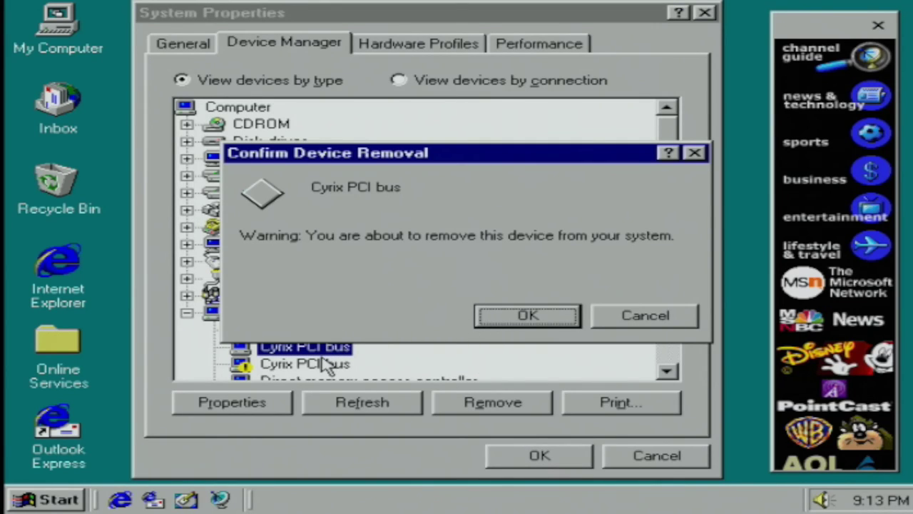
{"action": "key", "text": "Return"}
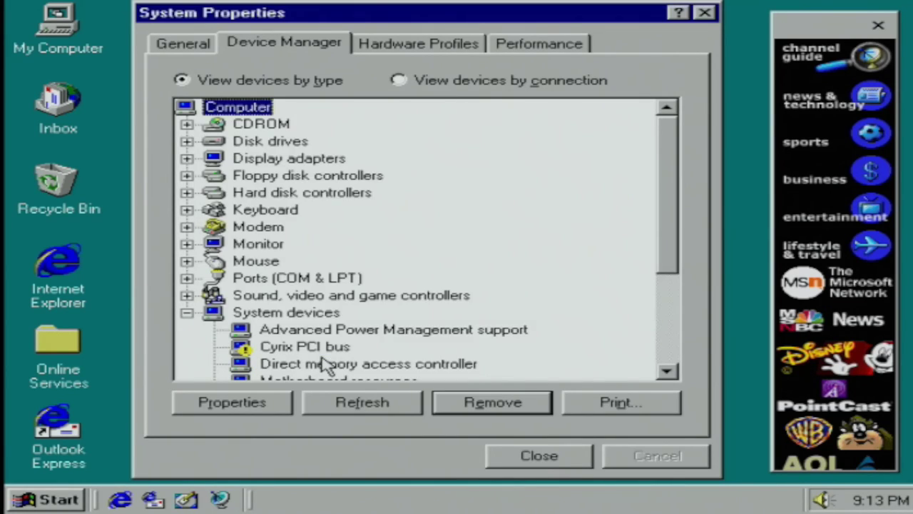
Remove the remaining Cyrix PCI bus entry and close System Properties
{"action": "left_click", "coordinate": [321, 350]}
{"action": "left_click", "coordinate": [481, 412]}
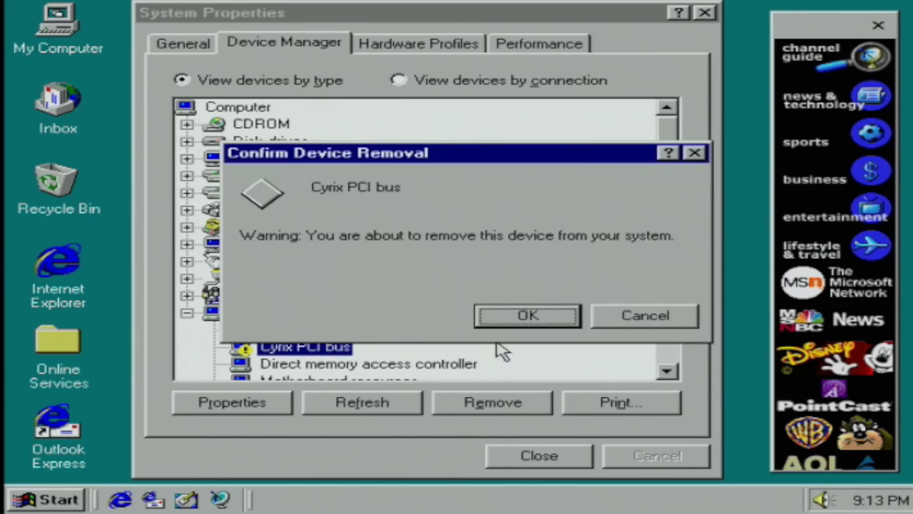
{"action": "left_click", "coordinate": [506, 314]}
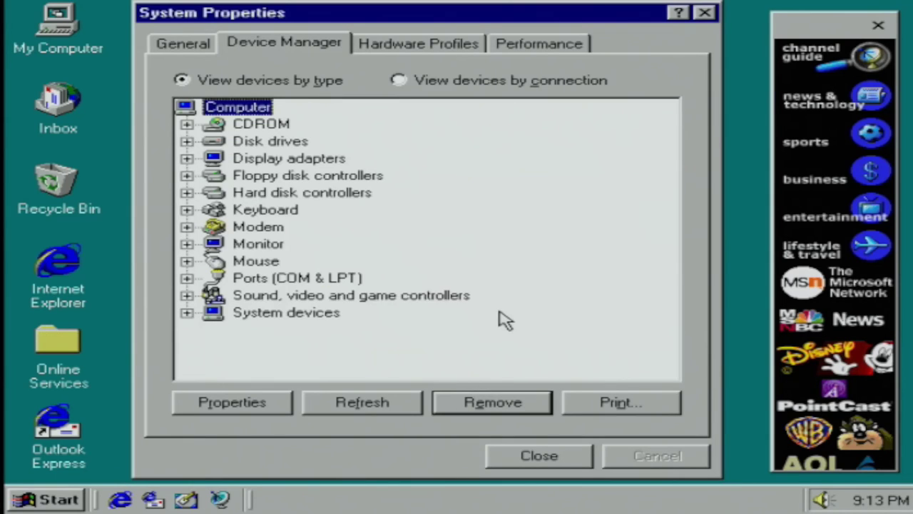
{"action": "left_click", "coordinate": [498, 453]}
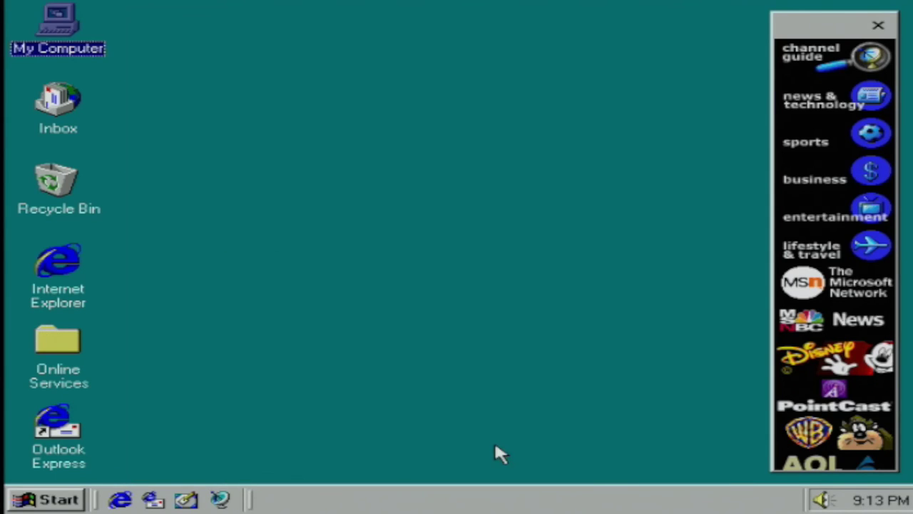
Restart Windows 95 from the Shut Down dialog
{"action": "left_click", "coordinate": [42, 497]}
{"action": "left_click", "coordinate": [52, 474]}
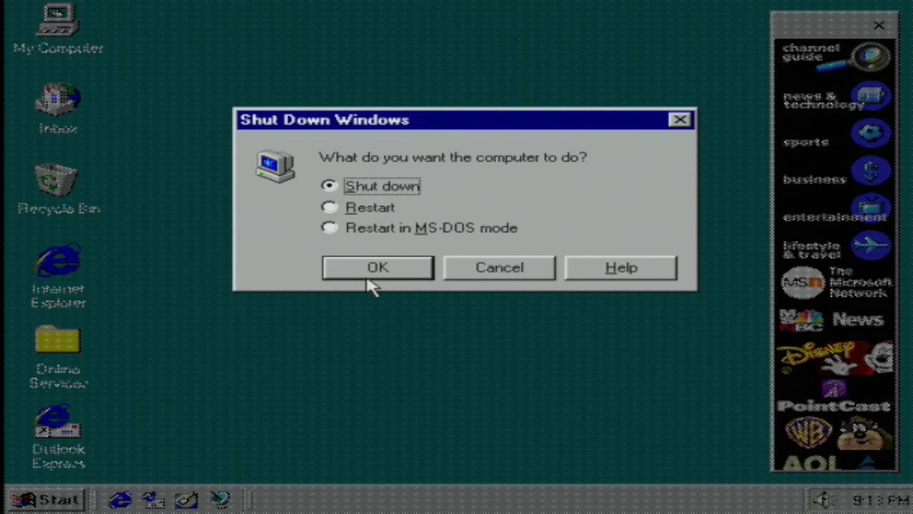
{"action": "double_click", "coordinate": [360, 207]}
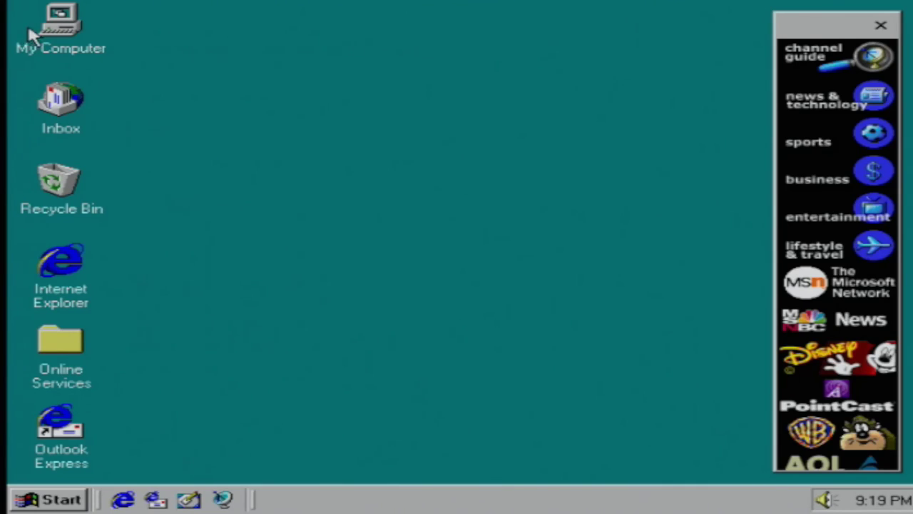
Check Device Manager for warning icons, then cancel System Properties
{"action": "right_click", "coordinate": [53, 29]}
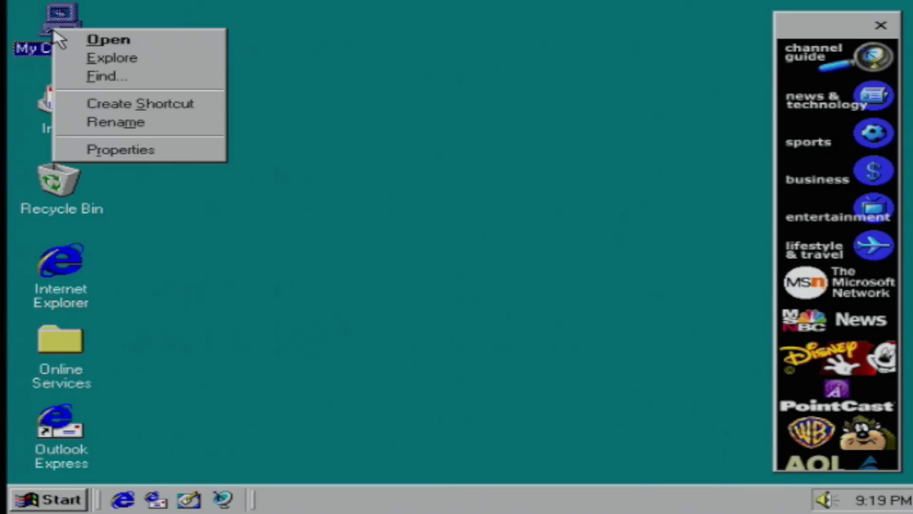
{"action": "left_click", "coordinate": [90, 157]}
{"action": "left_click", "coordinate": [243, 42]}
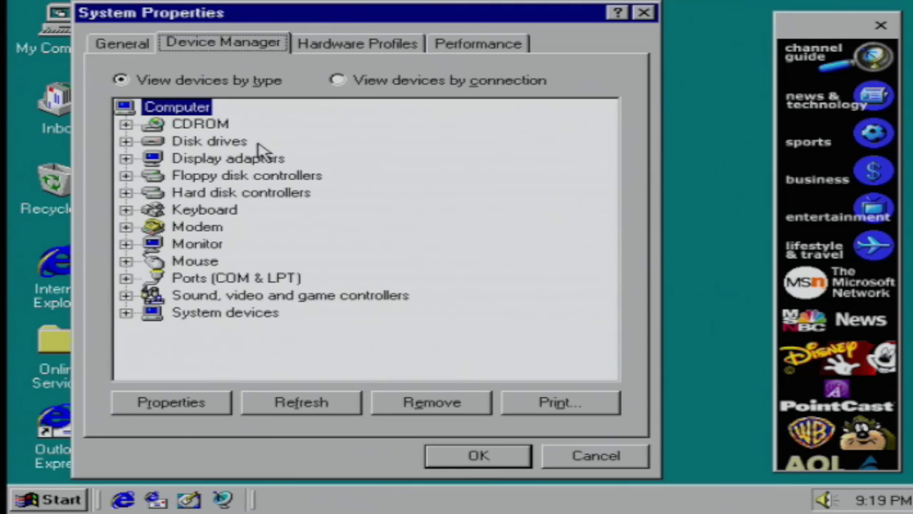
{"action": "left_click", "coordinate": [606, 464]}
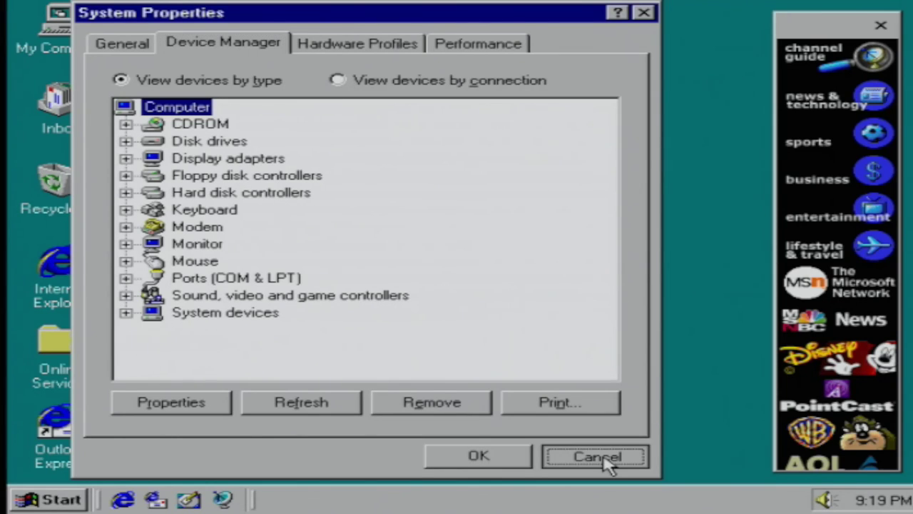